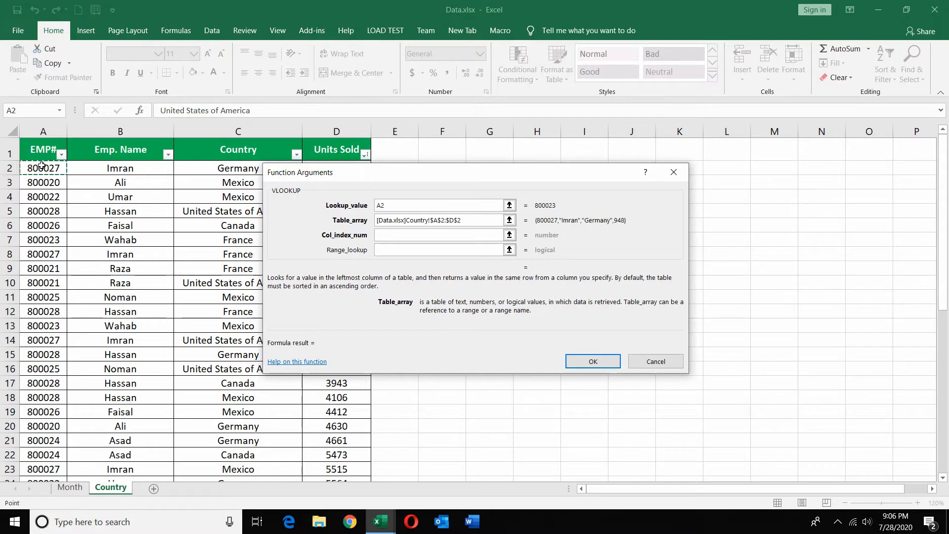
Step: Complete the VLOOKUP in D2 with column index 4 and range lookup 0, and copy it down the Units Sold column
left_click(414, 240)
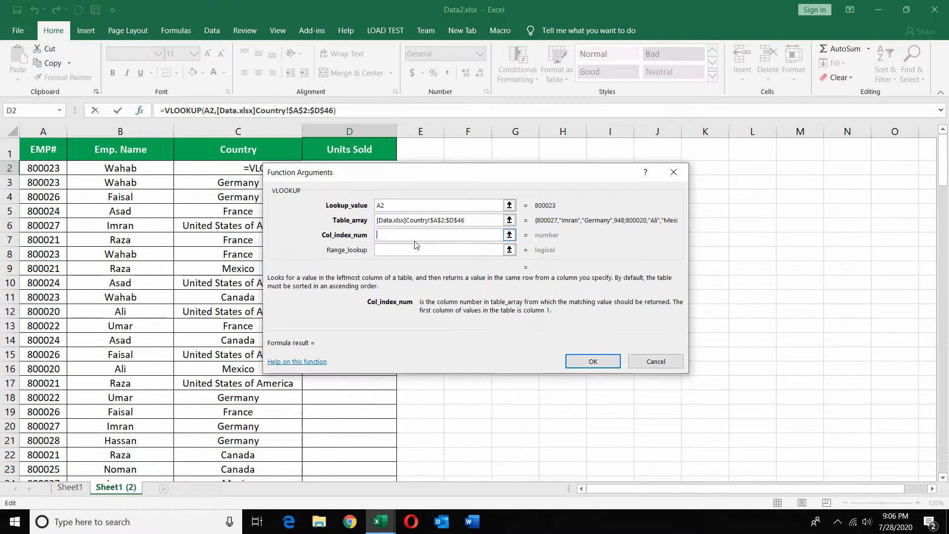
type("4")
left_click(420, 249)
type("0")
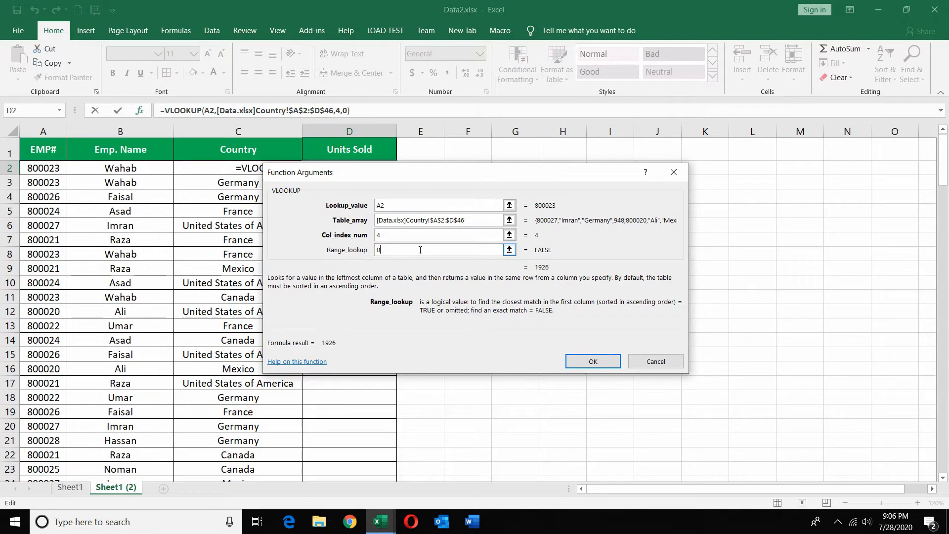
key("Return")
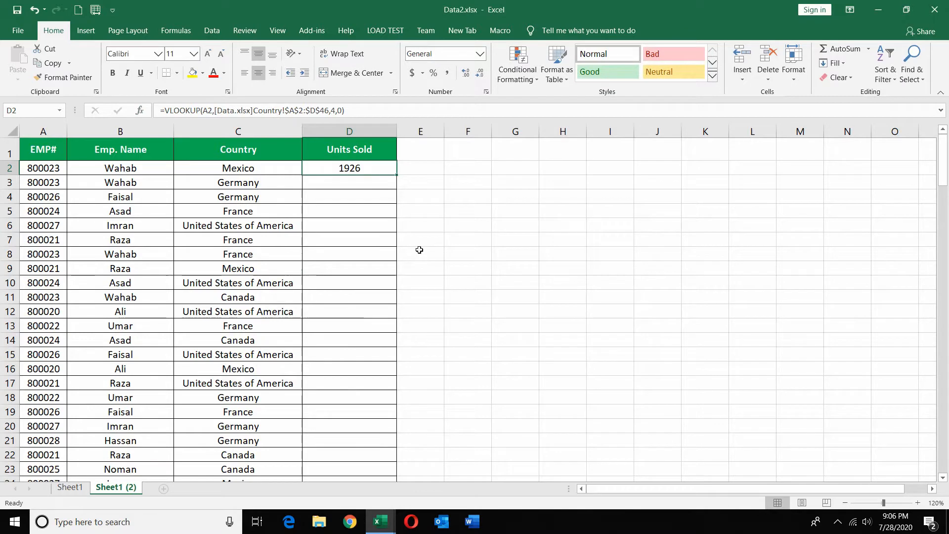
double_click(394, 175)
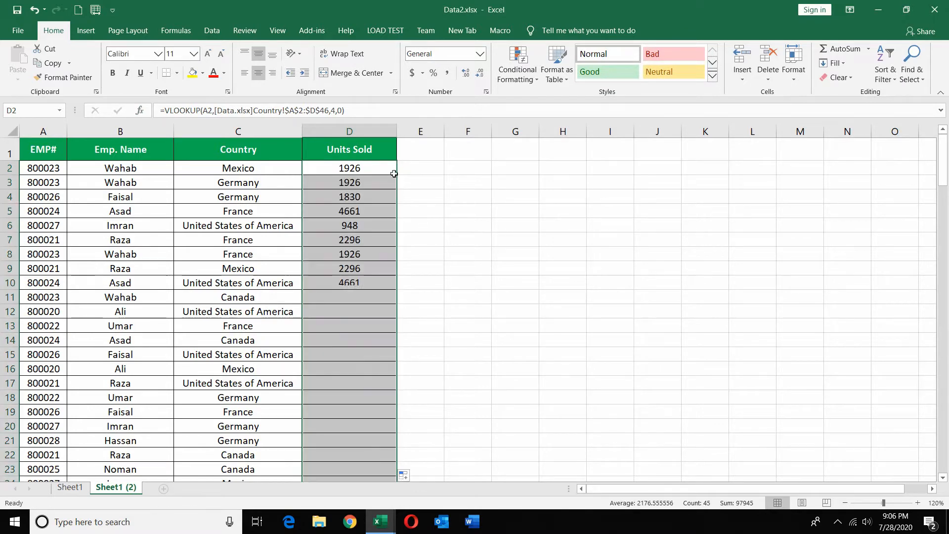
Step: Turn on filtering for the table, show only the first-row employee by Emp. Name, and check that employee's Units Sold per country
left_click(170, 177)
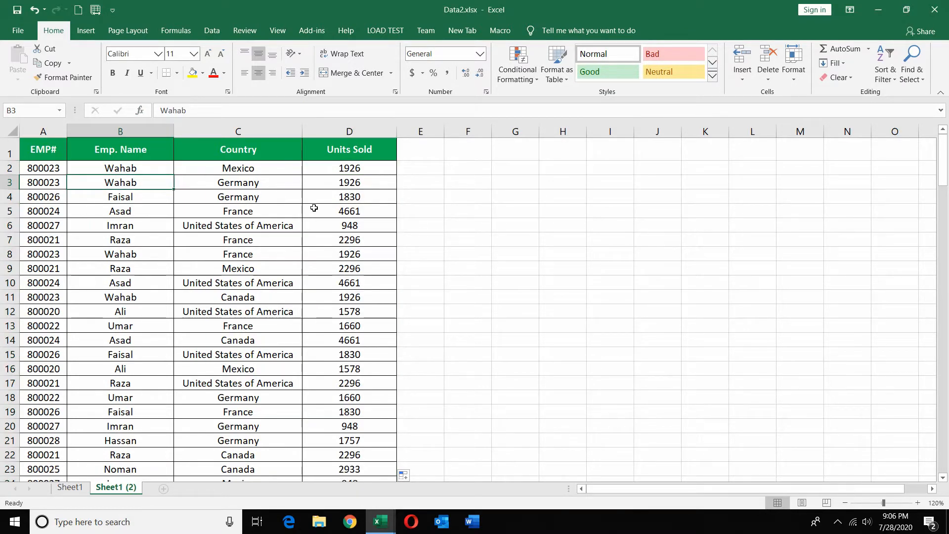
left_click(212, 31)
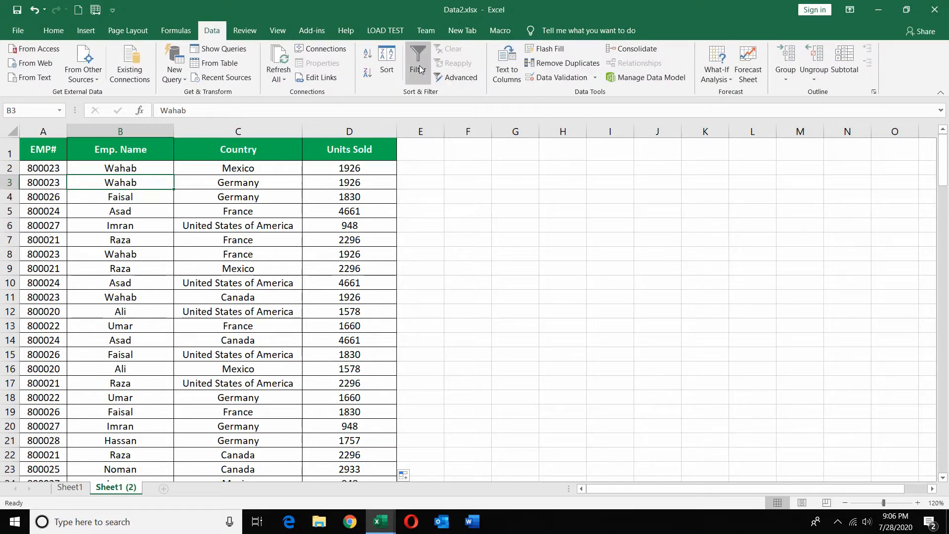
left_click(419, 70)
left_click(168, 154)
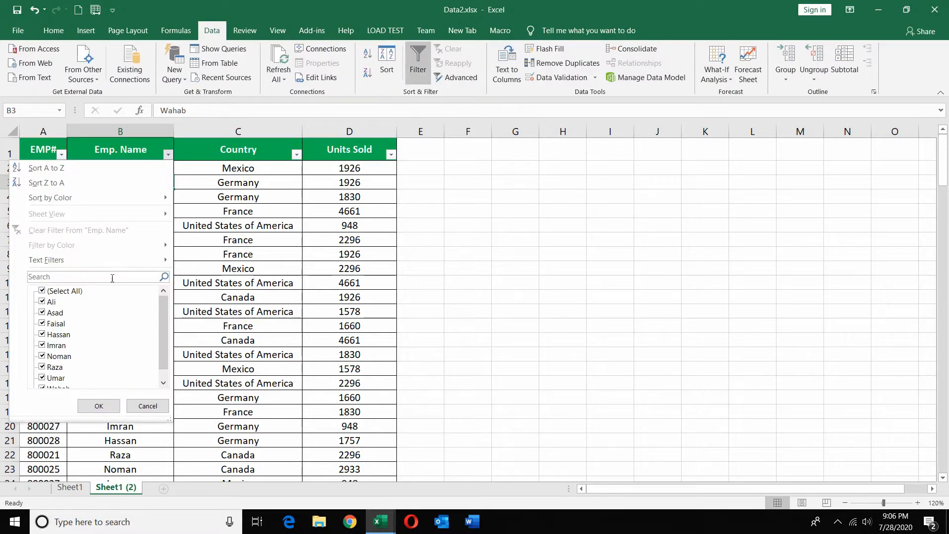
left_click(67, 290)
left_click_drag(163, 323, 163, 328)
left_click(43, 379)
left_click(99, 406)
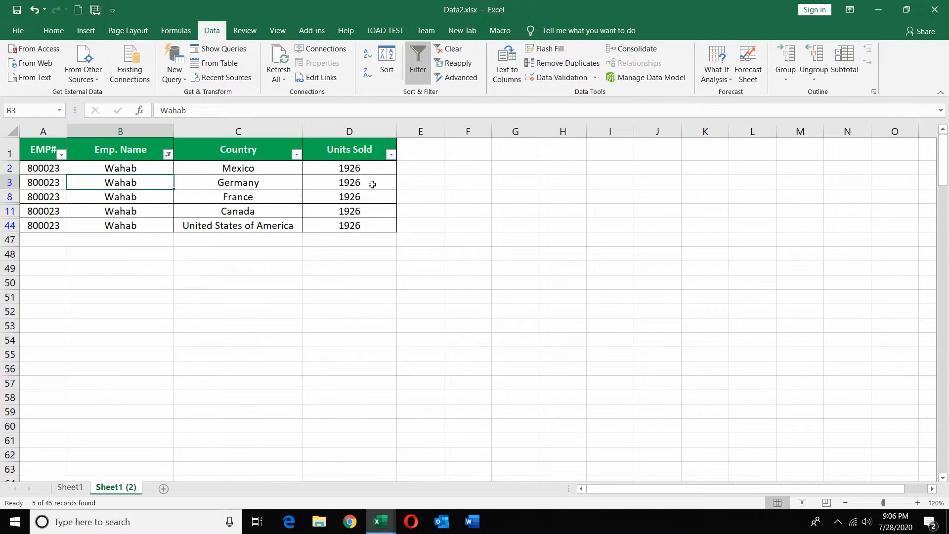
left_click_drag(283, 167, 283, 220)
left_click_drag(363, 168, 366, 224)
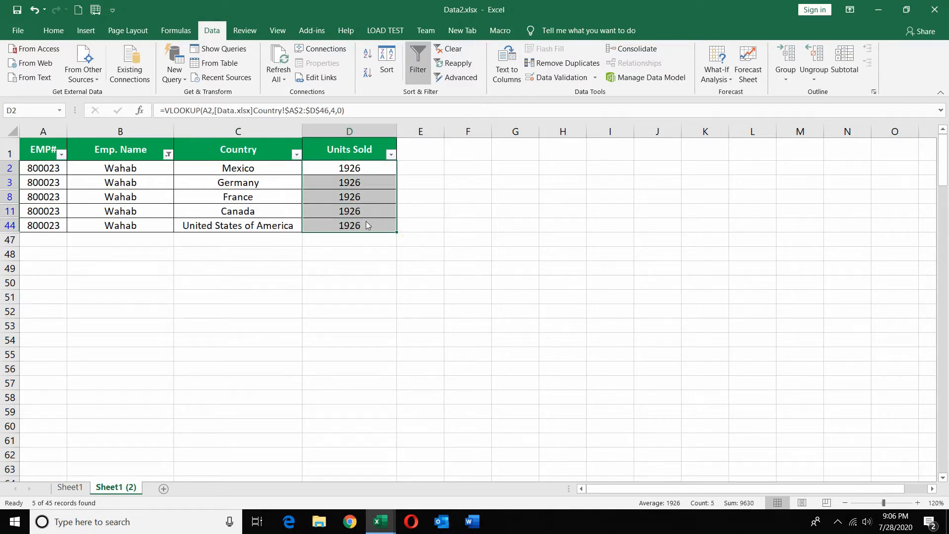
Step: Switch to Data.xlsx, filter the Country sheet's Emp. Name column to the same employee, and compare the Units Sold values per country
key("alt+Tab")
left_click_drag(943, 365, 935, 168)
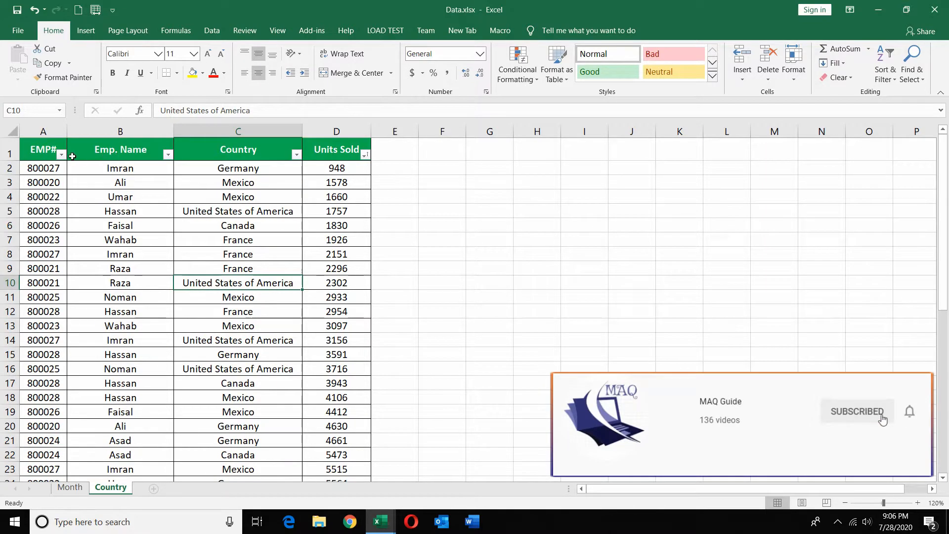
left_click(175, 158)
left_click(167, 155)
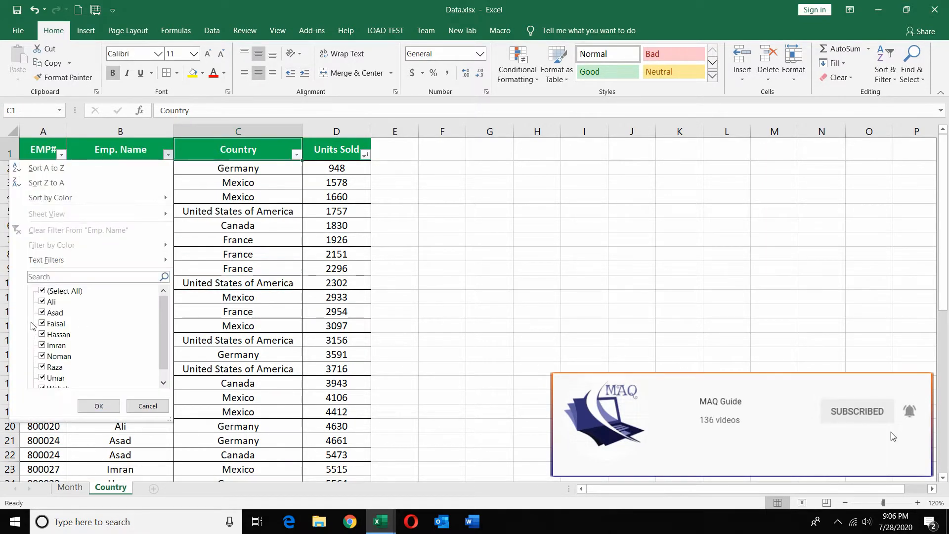
left_click(56, 291)
scroll(79, 379, "down", 1)
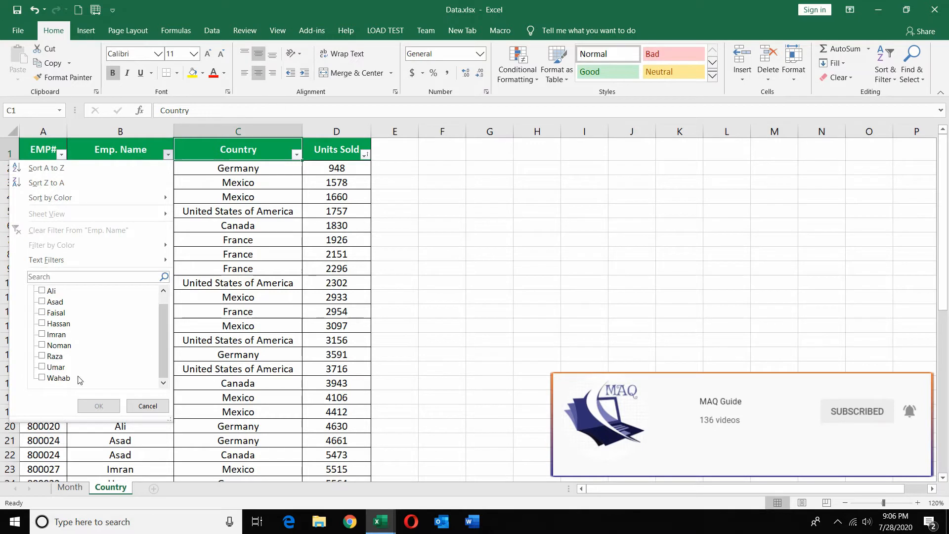
left_click(59, 378)
left_click(101, 406)
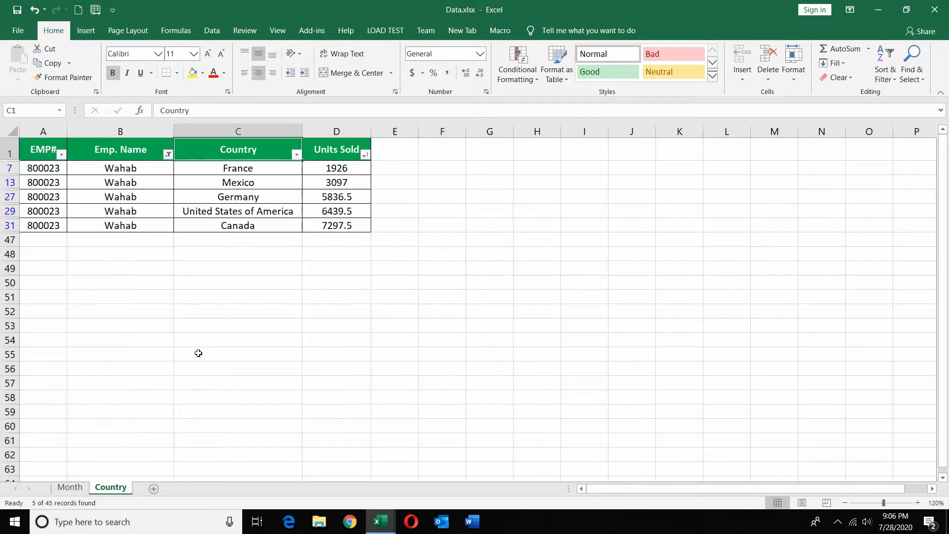
left_click_drag(327, 173, 373, 219)
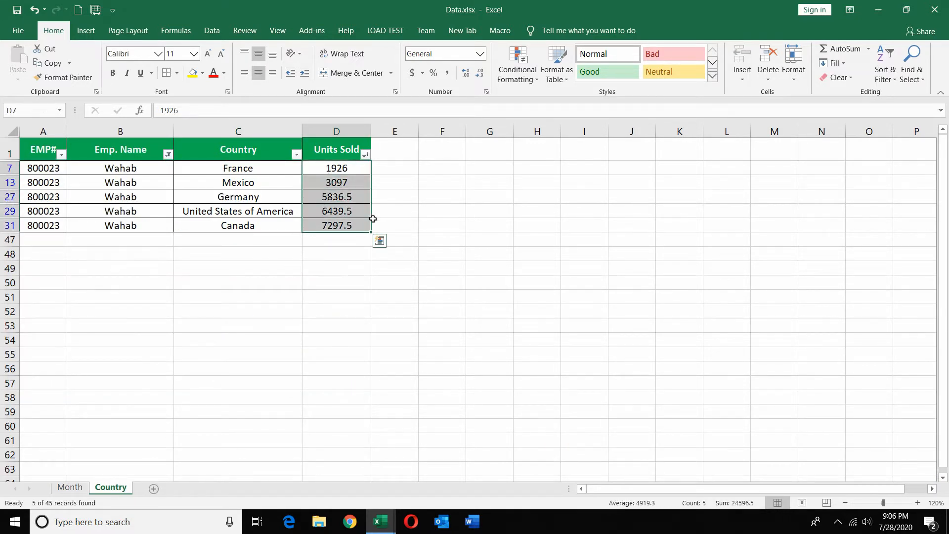
left_click(367, 171)
left_click(360, 183)
left_click(358, 209)
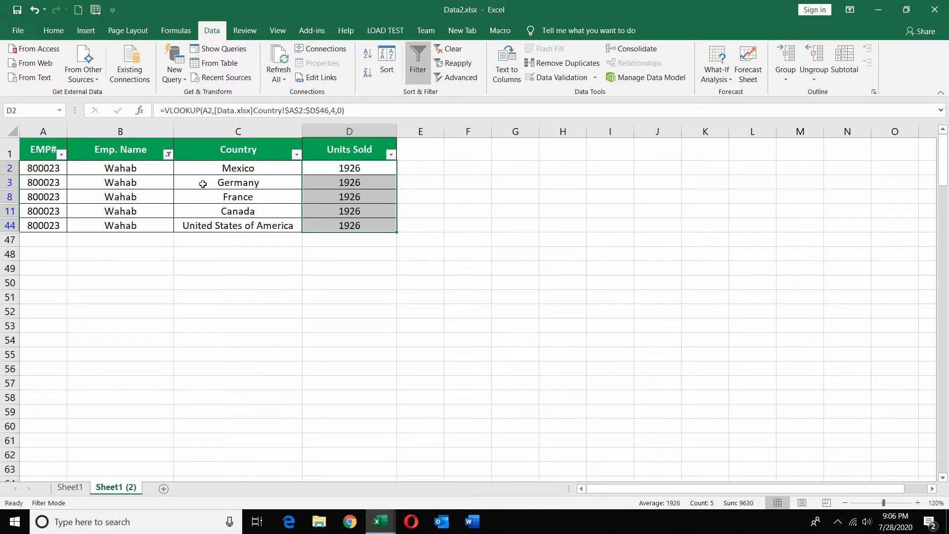
Step: Show all employees again in the Emp. Name filter of Data2.xlsx
left_click(168, 153)
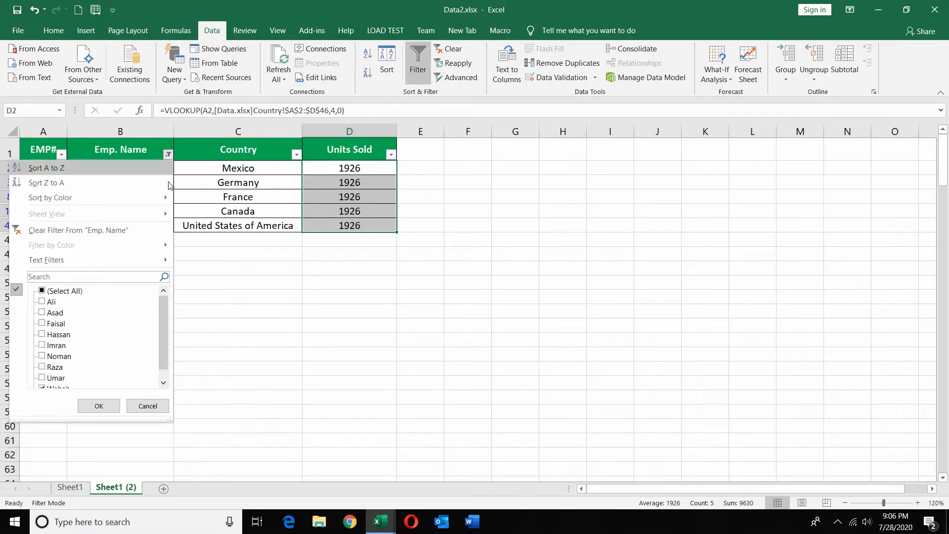
left_click(73, 293)
left_click(99, 406)
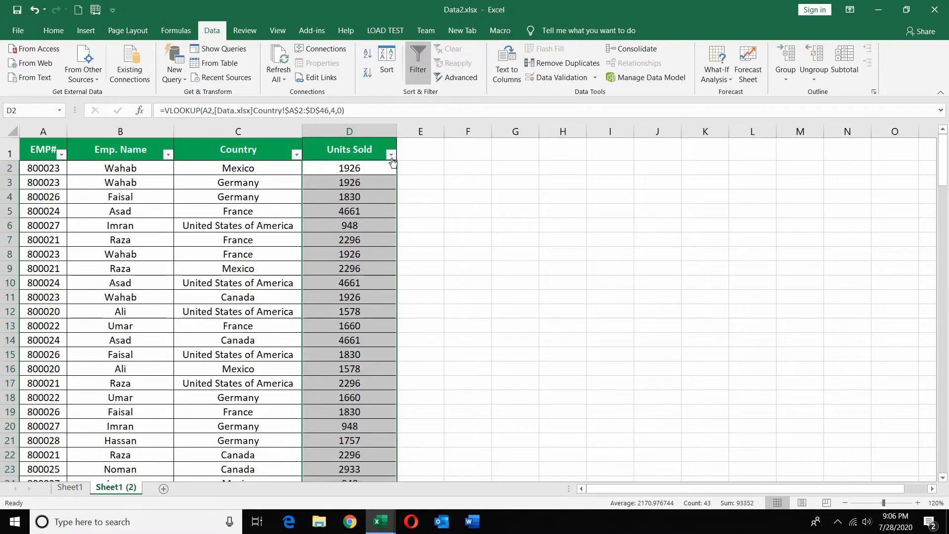
Step: Delete all the VLOOKUP formulas below the Units Sold header, starting from D2
left_click(385, 168)
key("ctrl+shift+Down")
key("Delete")
key("ctrl+BackSpace")
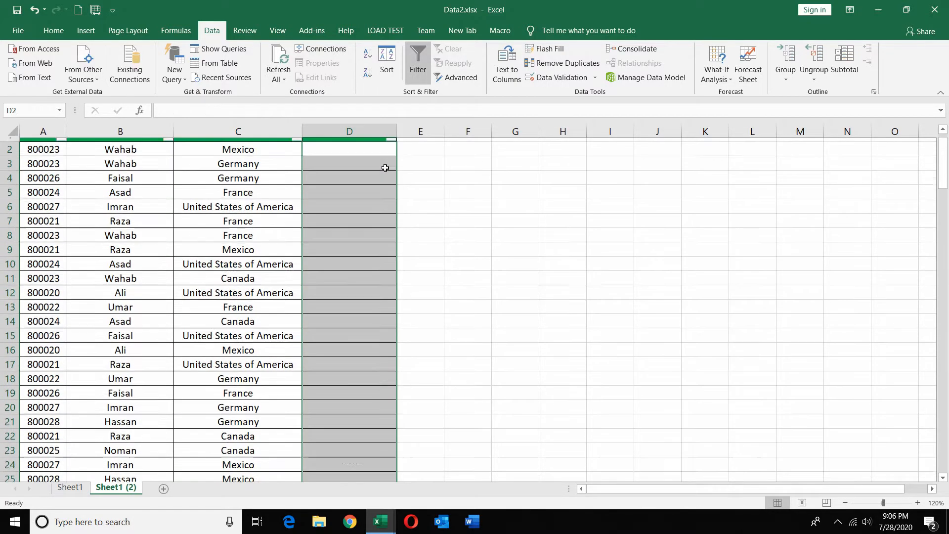
left_click(379, 169)
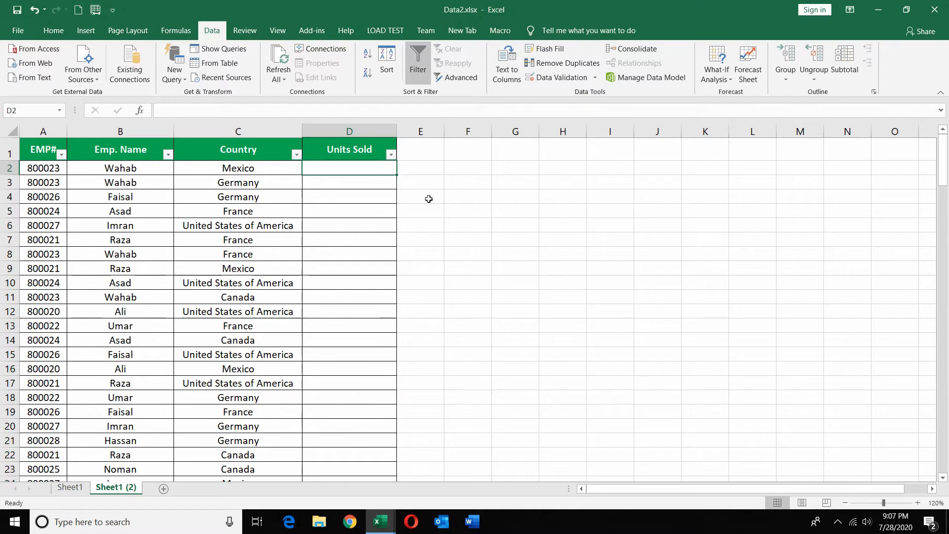
Step: Insert a new column D before Units Sold and enter ID as its header
left_click(371, 125)
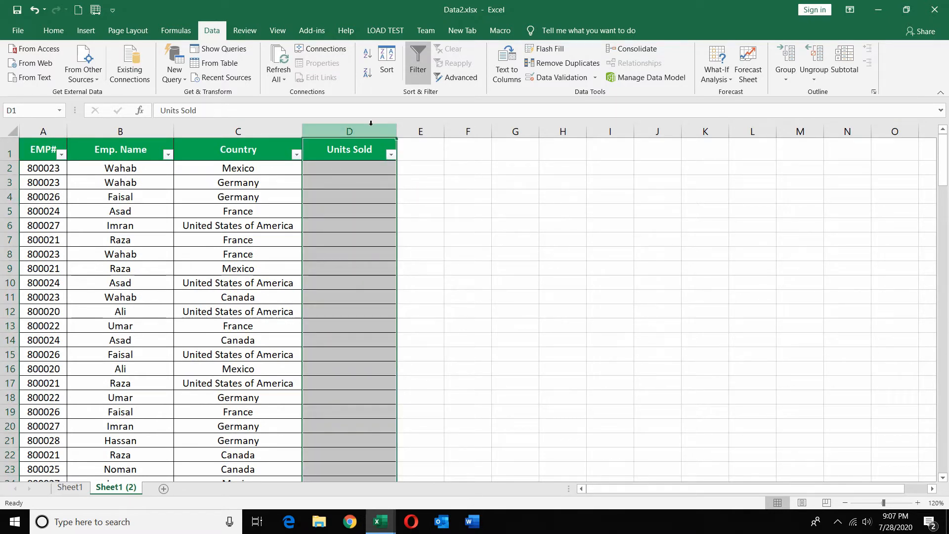
key("ctrl+shift+plus")
left_click(367, 150)
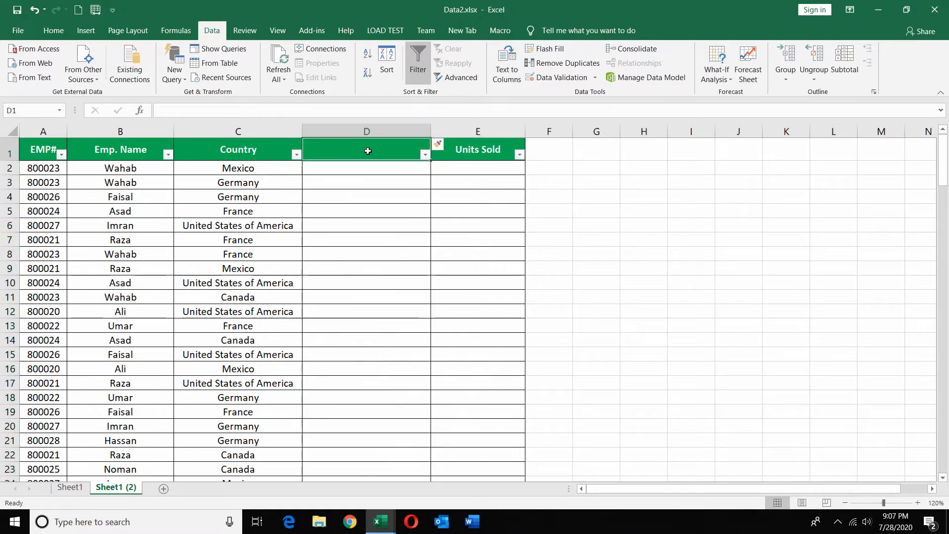
type("ID")
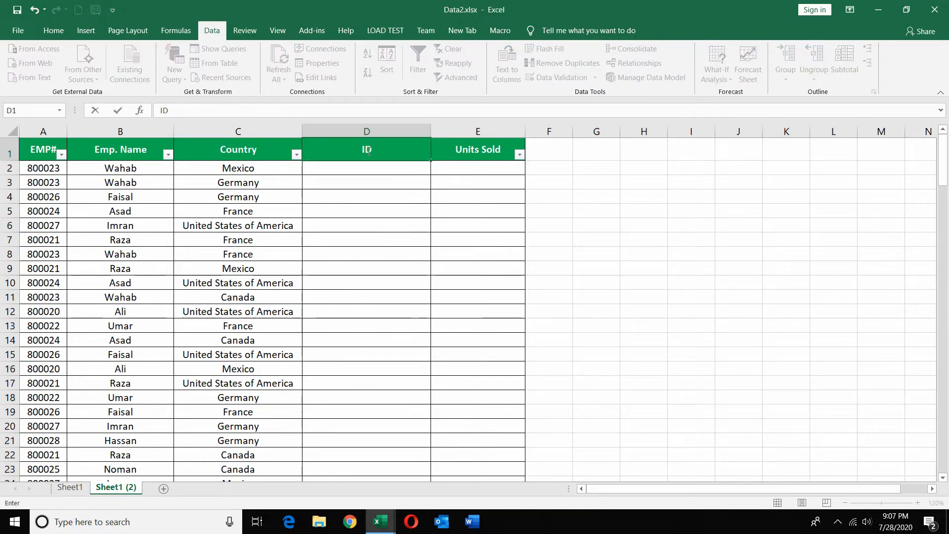
key("Return")
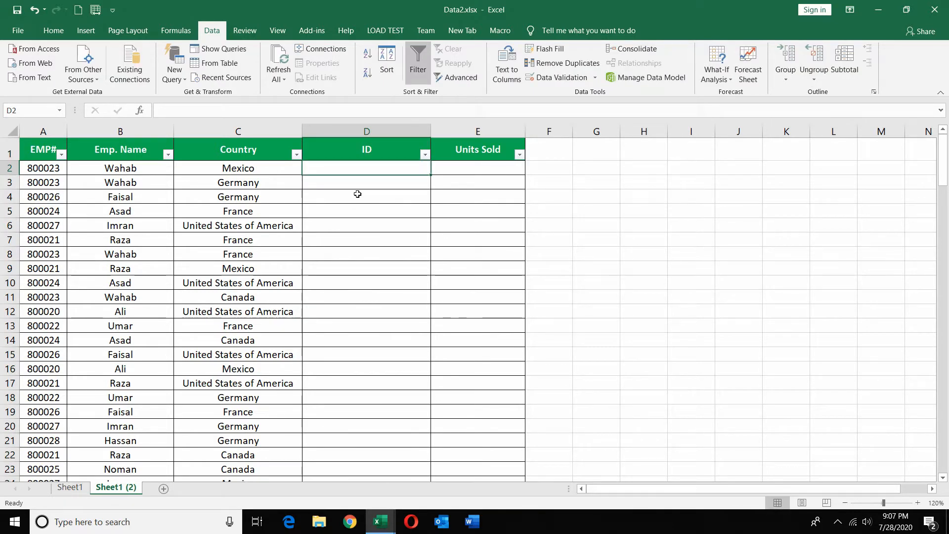
Step: Enter the formula =A2&C2 in D2 to join the employee number and country
type("=")
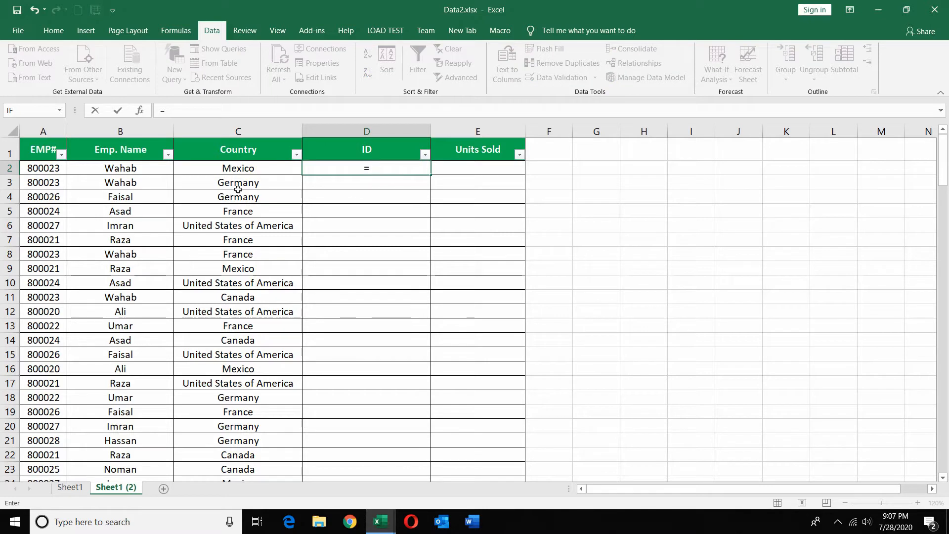
left_click(27, 168)
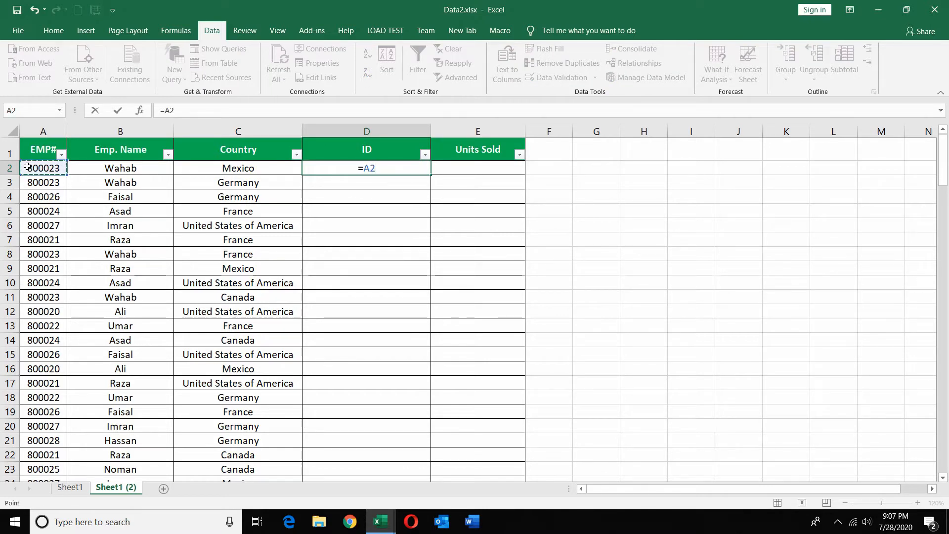
type("&")
left_click(238, 169)
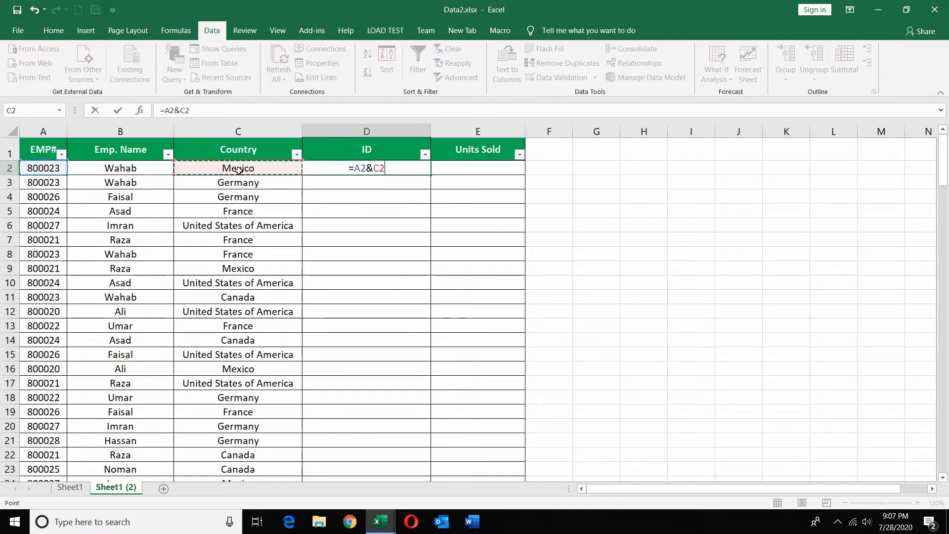
key("Return")
Step: Copy the D2 formula down the whole ID column and autofit the column width
left_click(415, 172)
double_click(431, 175)
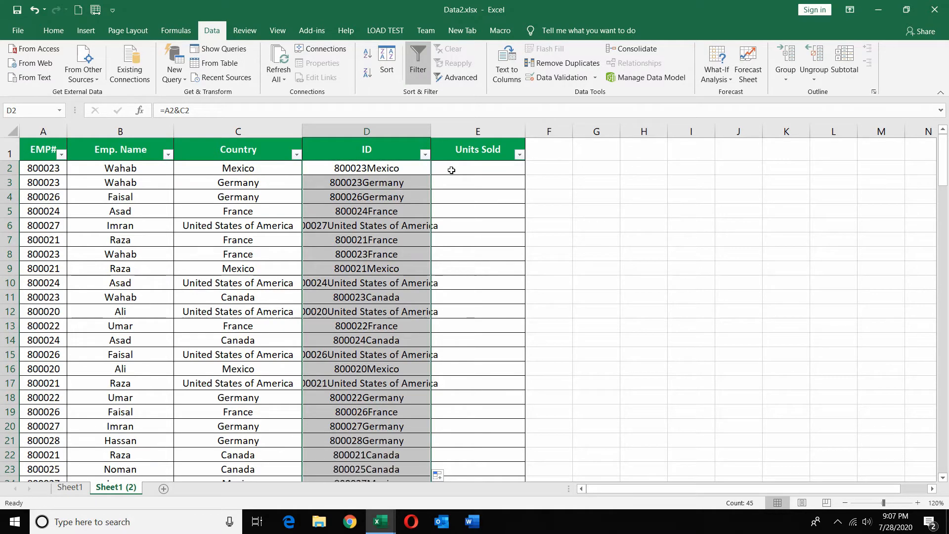
double_click(432, 131)
left_click(430, 181)
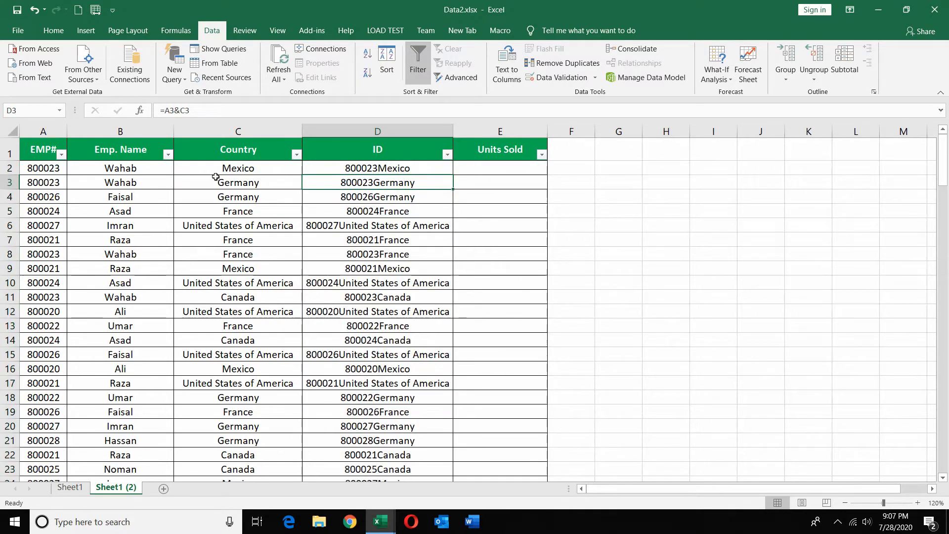
Step: Filter Emp. Name to the first-row employee only and examine the combined ID for each country
left_click(168, 154)
left_click(63, 291)
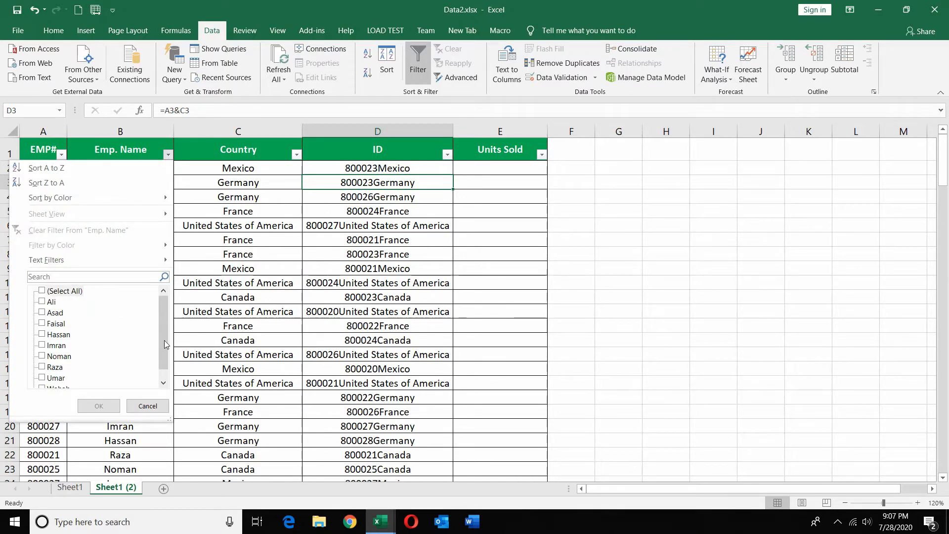
scroll(114, 375, "down", 1)
left_click(49, 378)
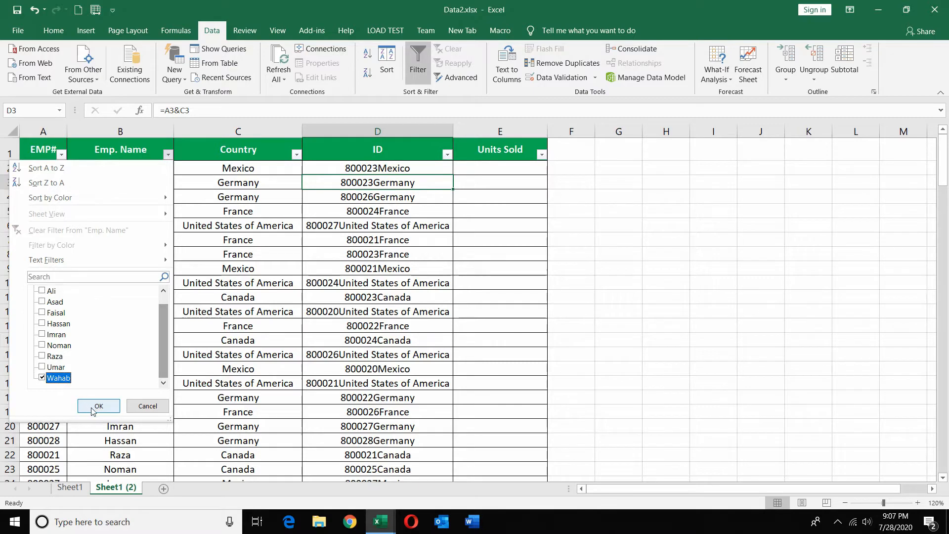
left_click(94, 406)
left_click(349, 256)
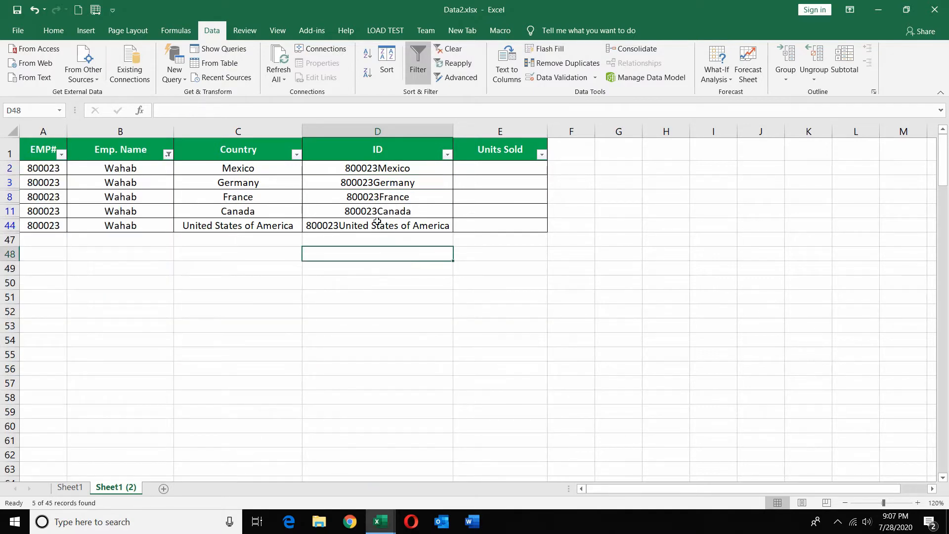
left_click(257, 168)
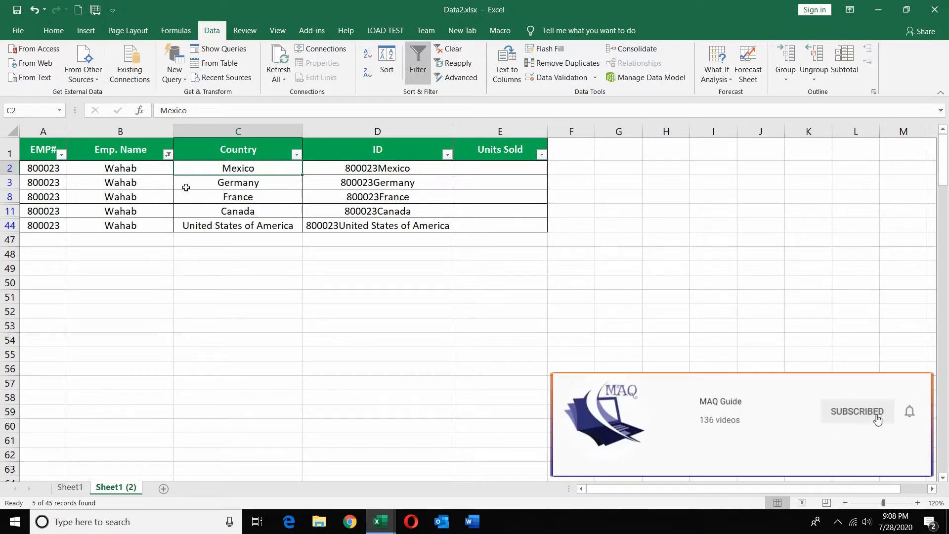
left_click_drag(366, 170, 364, 242)
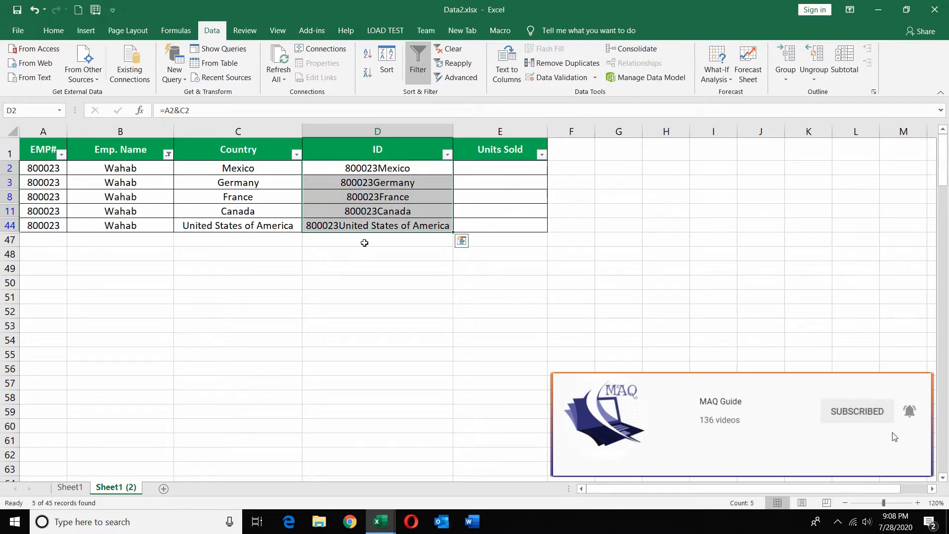
Step: Select all names in the Emp. Name filter to show every row, and select the first ID cell
left_click(168, 155)
left_click(69, 290)
left_click(98, 406)
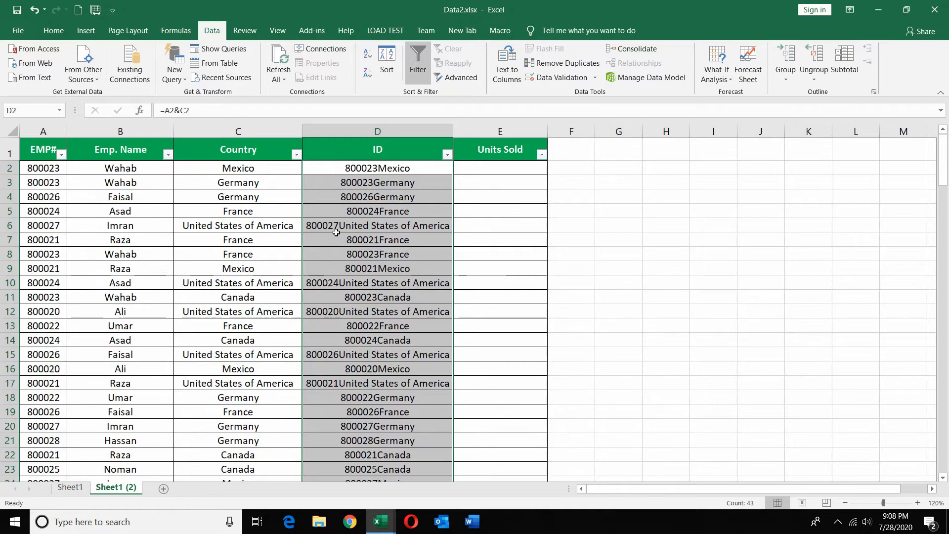
left_click(373, 173)
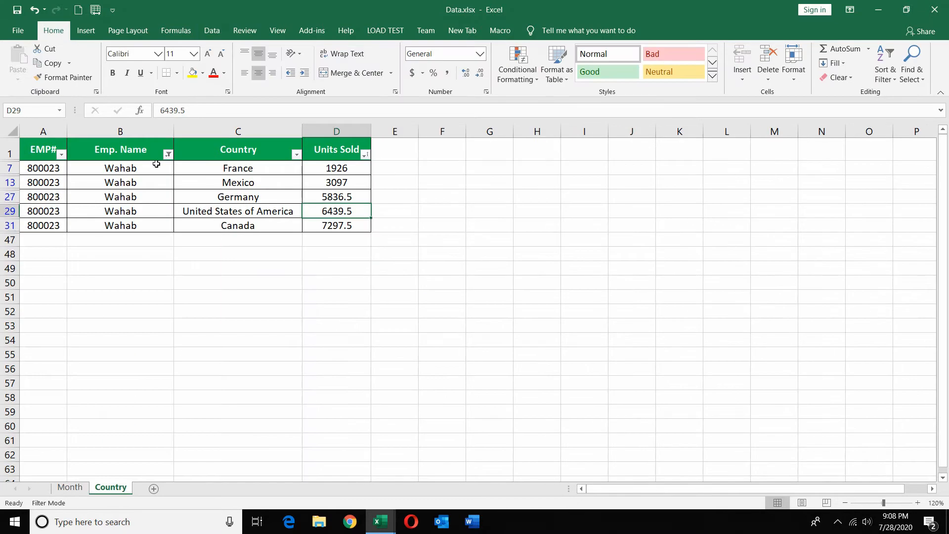
Step: Select all names in the Emp. Name filter on the Country sheet to show every employee's rows
left_click(168, 154)
left_click(68, 291)
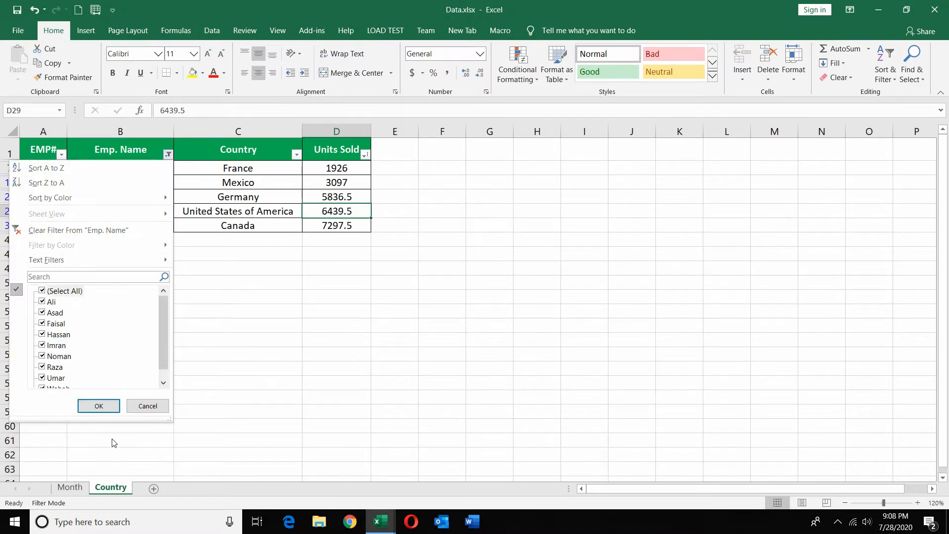
left_click(111, 409)
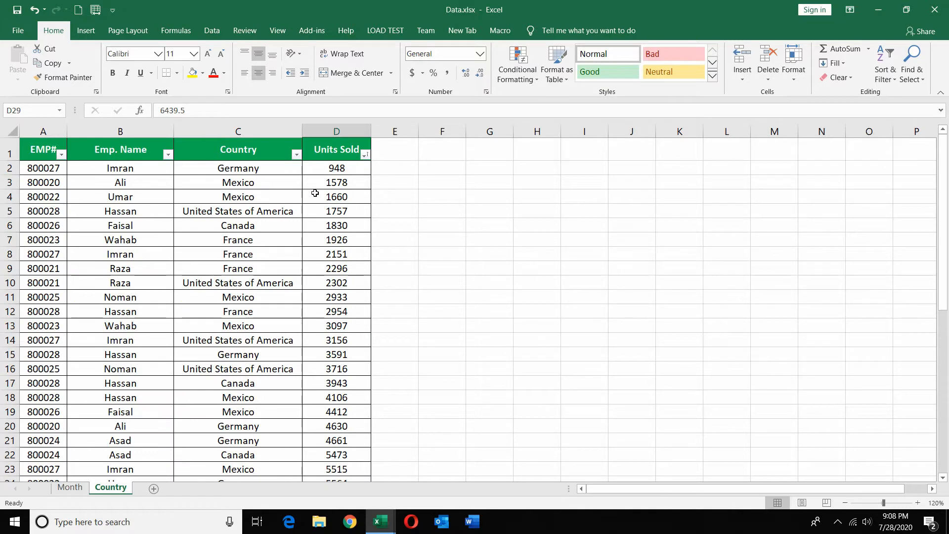
Step: Insert a blank column before EMP# on the Country sheet and give it the header ID
left_click(58, 129)
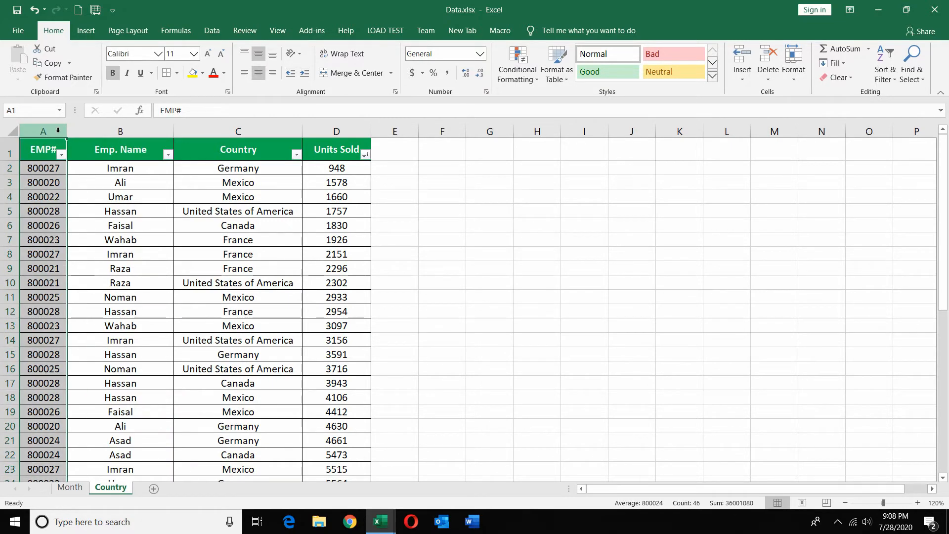
key("ctrl+shift+plus")
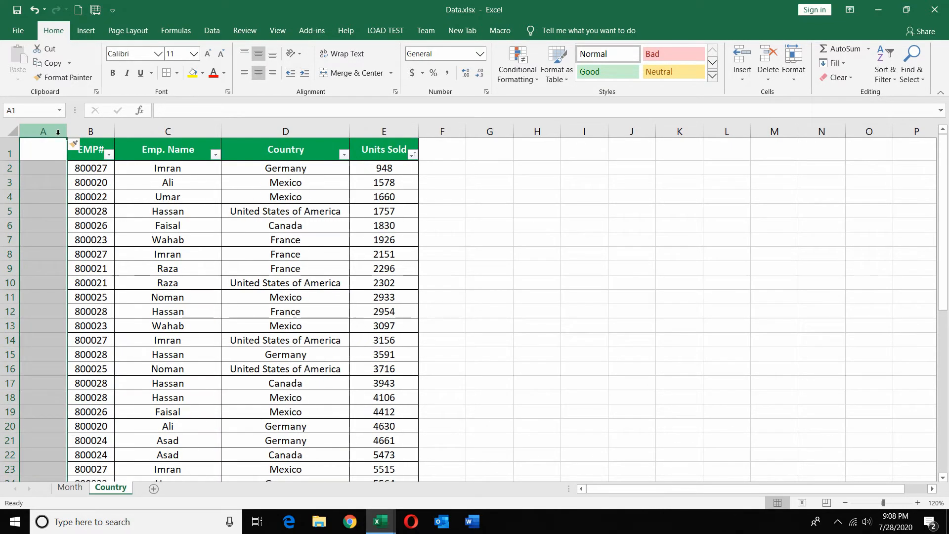
left_click(51, 160)
type("ID")
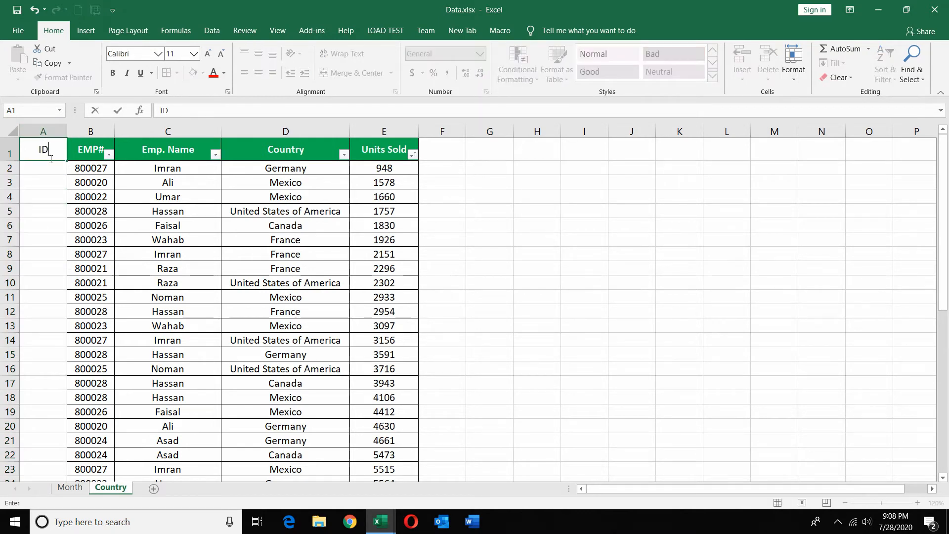
key("Return")
Step: Enter =B2&D2 in A2, autofit the ID column's width, and copy the formula down the whole column
type("=")
left_click(85, 167)
type("&")
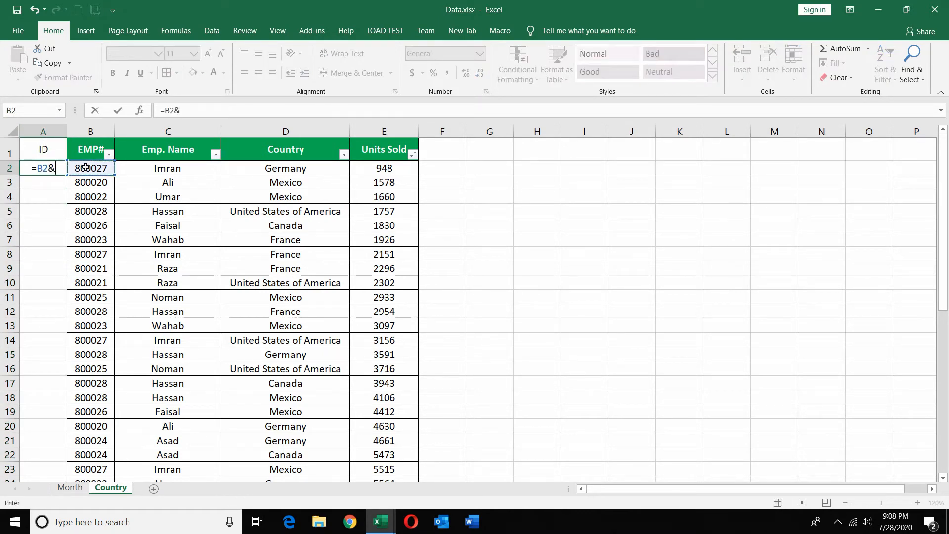
left_click(246, 173)
key("Return")
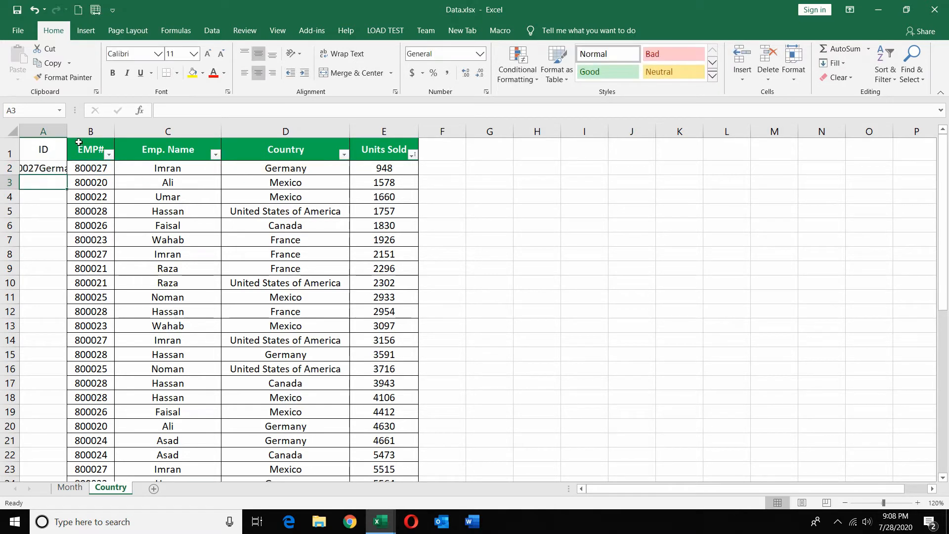
double_click(68, 131)
left_click(79, 168)
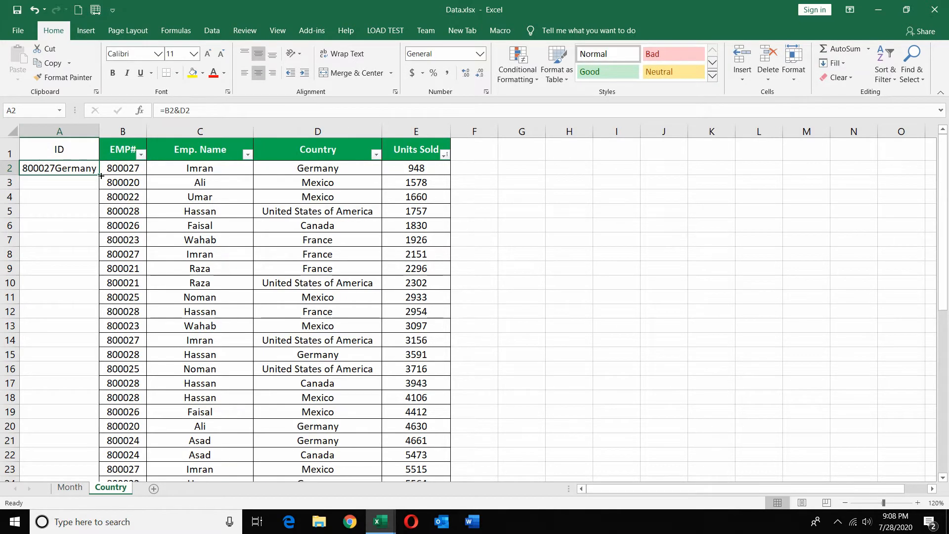
double_click(101, 176)
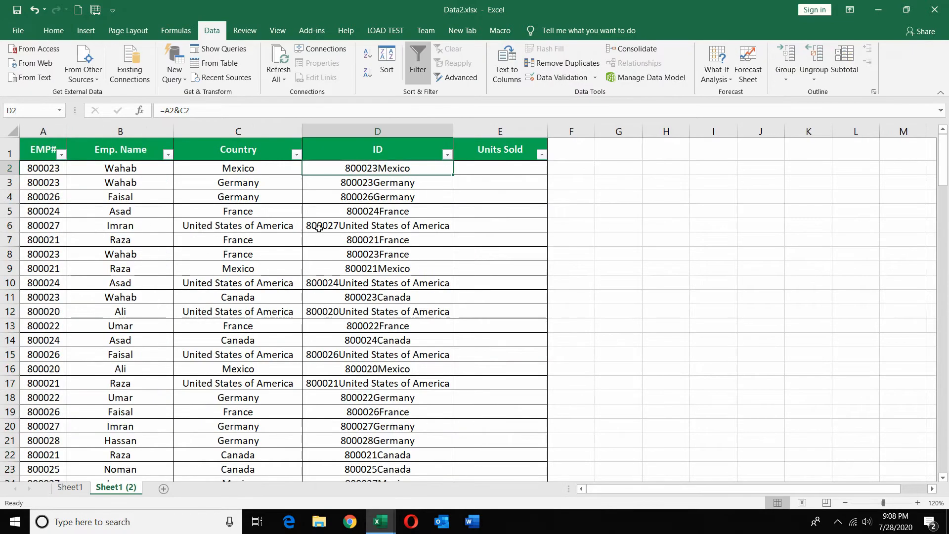
Step: Start a VLOOKUP in E2 of the Units Sold column in Data2.xlsx with D2 as the lookup value
left_click(511, 168)
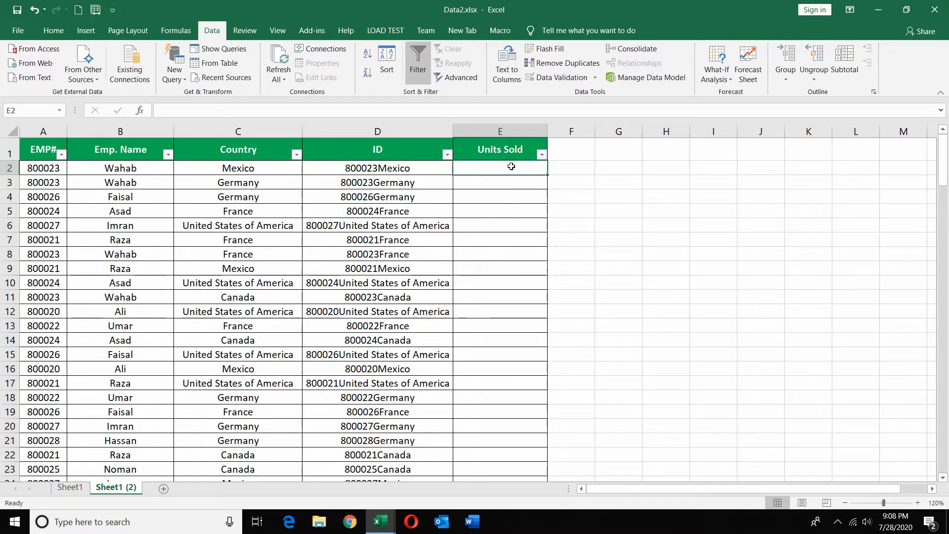
type("=v")
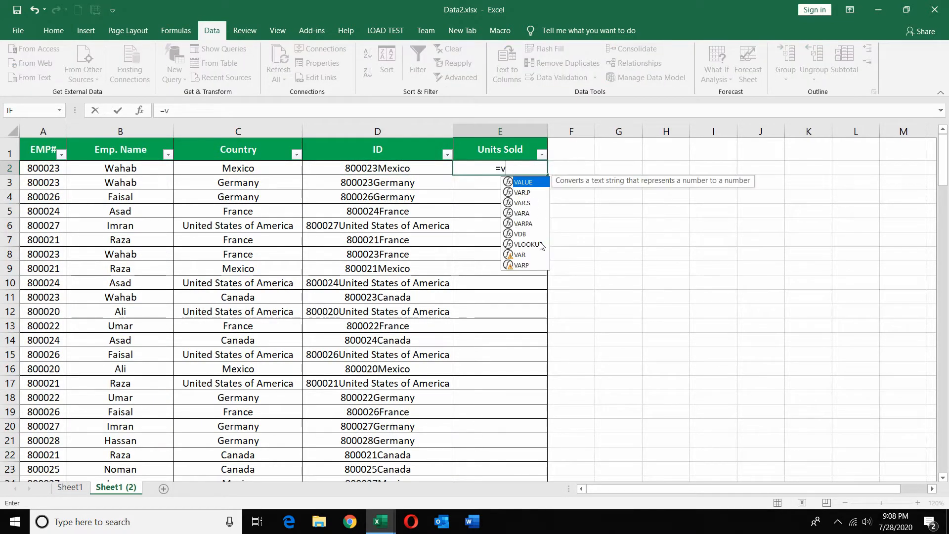
double_click(536, 246)
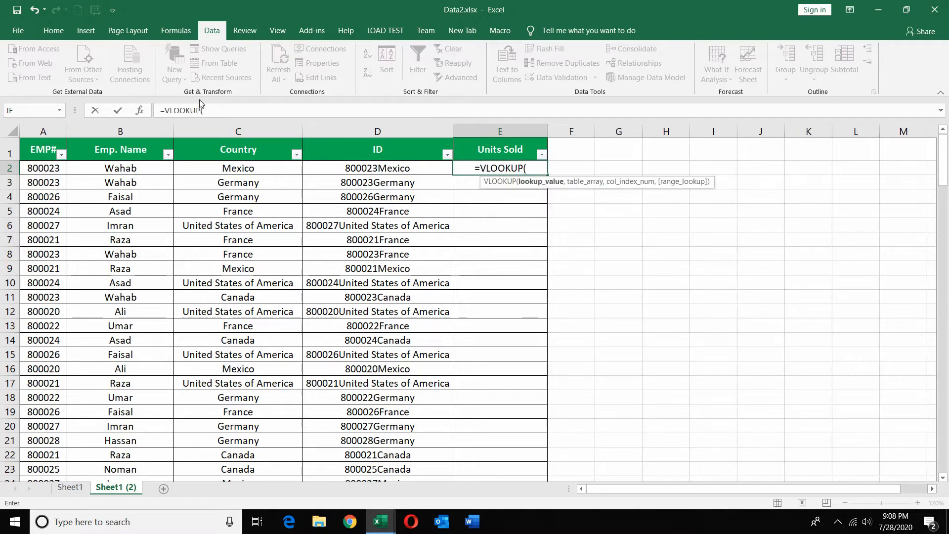
left_click(142, 113)
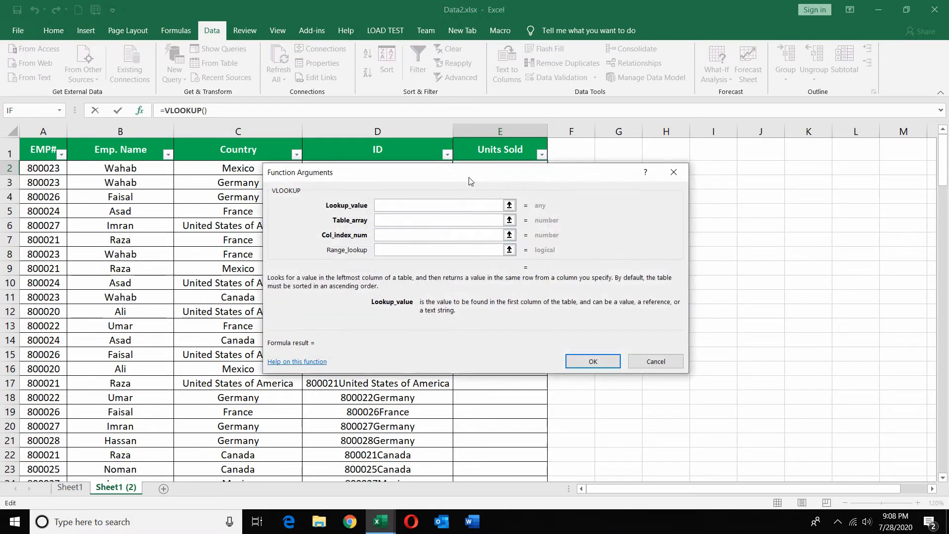
left_click_drag(470, 181, 454, 237)
left_click(386, 168)
key("Tab")
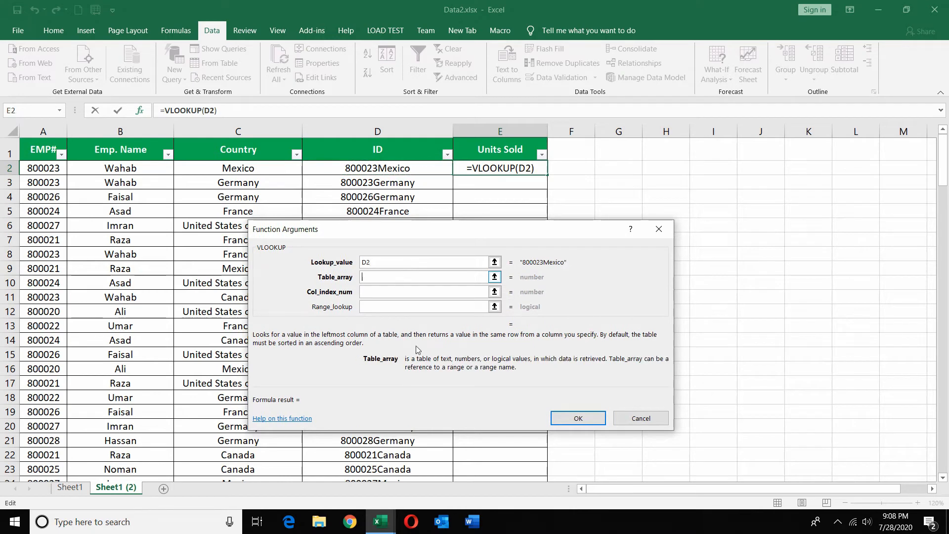
Step: Set the VLOOKUP table array to the range $A$2:$E$46 on the Country sheet of Data.xlsx
mouse_move(388, 523)
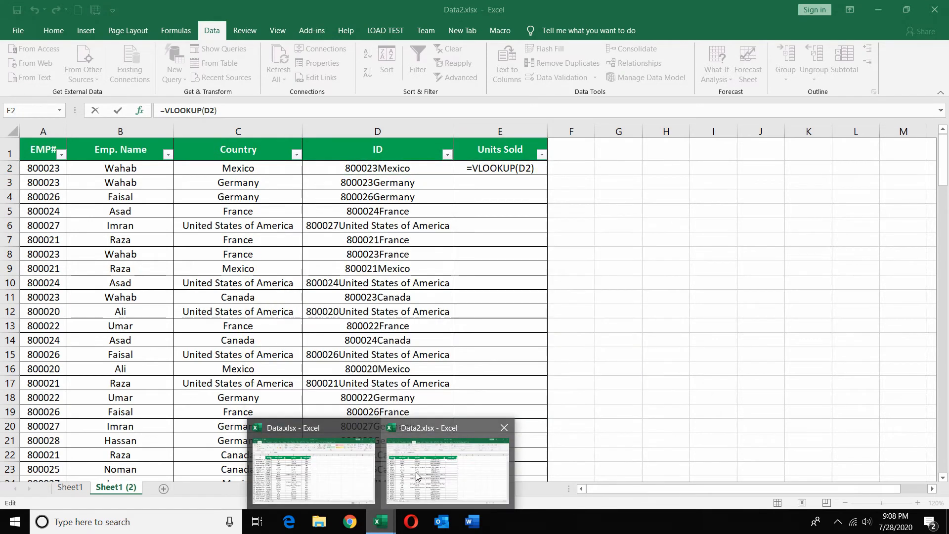
mouse_move(372, 460)
left_click(371, 460)
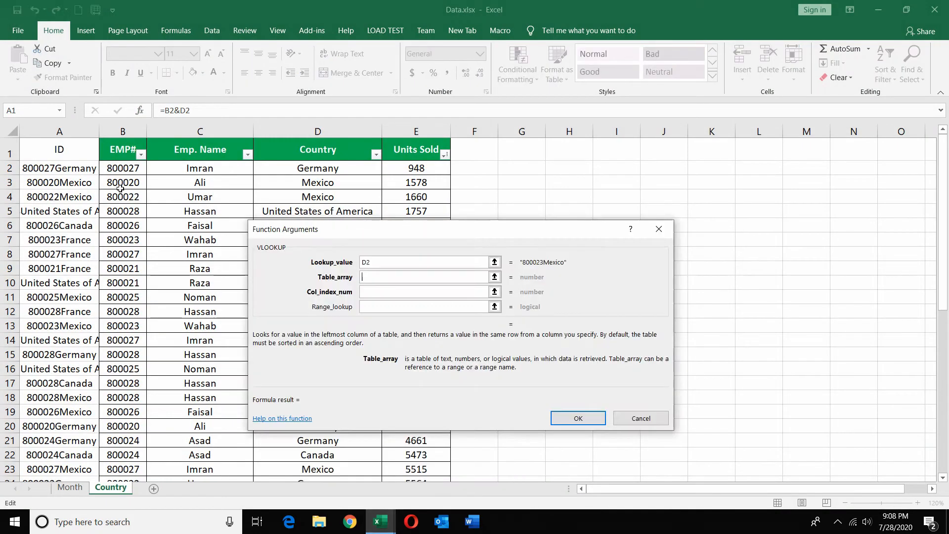
left_click(89, 169)
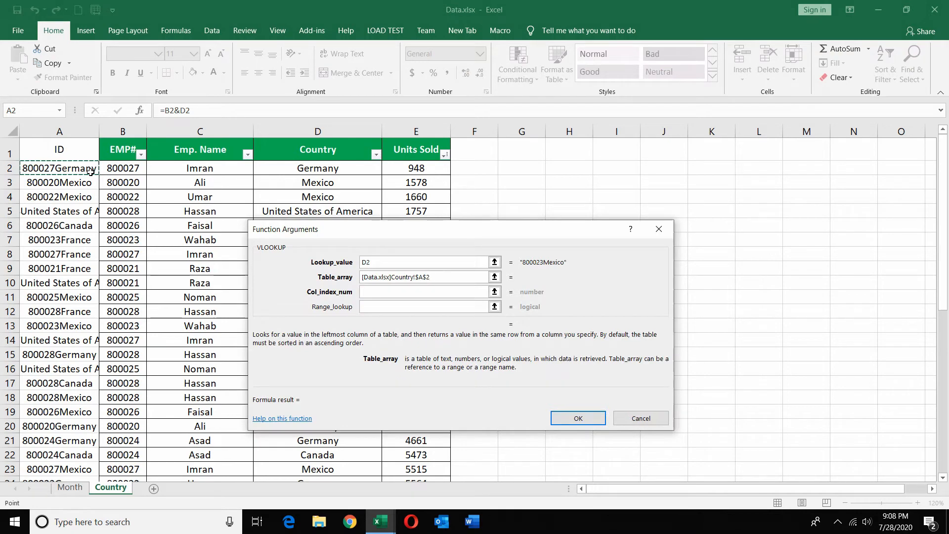
key("shift+Right")
key("shift+Right")
key("shift+Right")
key("shift+Right")
key("ctrl+shift+Down")
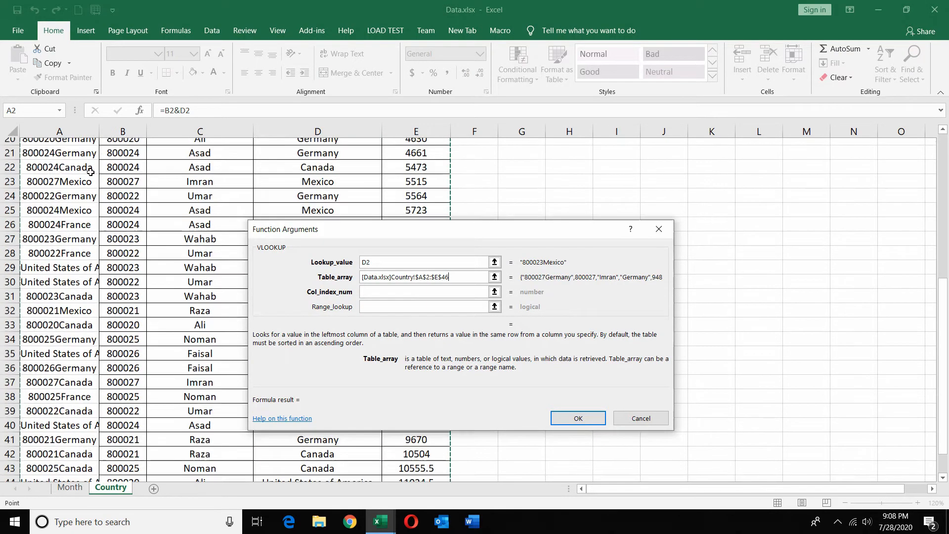
Step: Complete the VLOOKUP with column index 5 and range lookup 0, and copy it down the Units Sold column
key("Tab")
type("5")
key("Tab")
type("0")
key("Return")
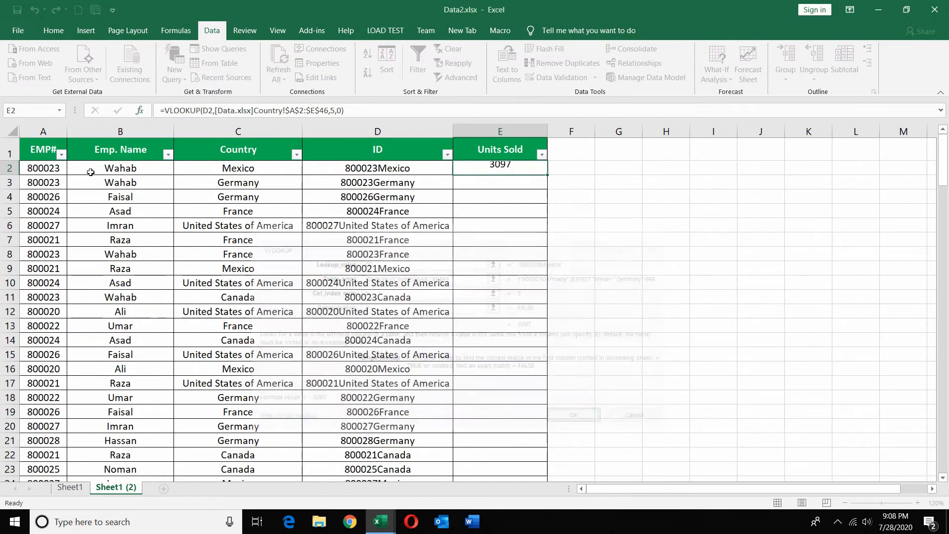
double_click(547, 175)
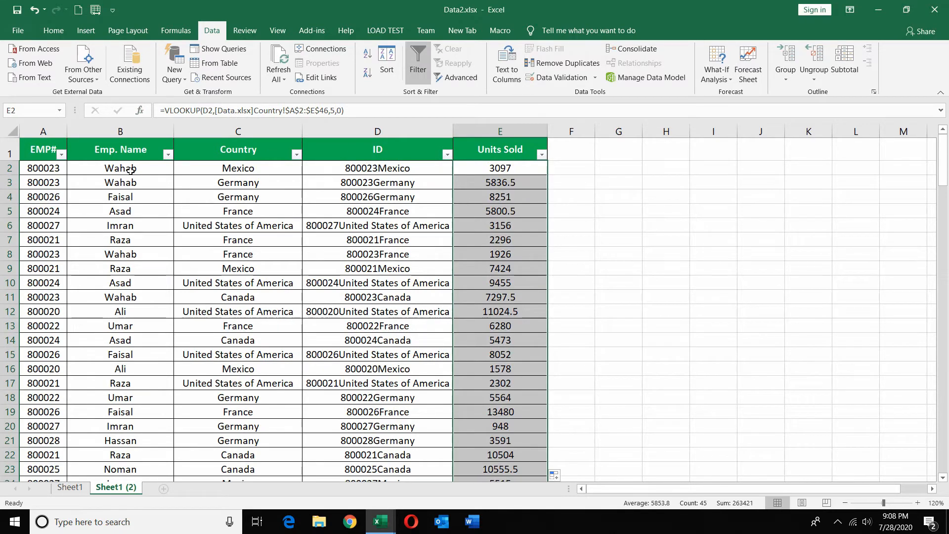
Step: Filter Emp. Name to the first-row employee only and examine the looked-up Units Sold for each country
left_click(167, 154)
left_click(74, 291)
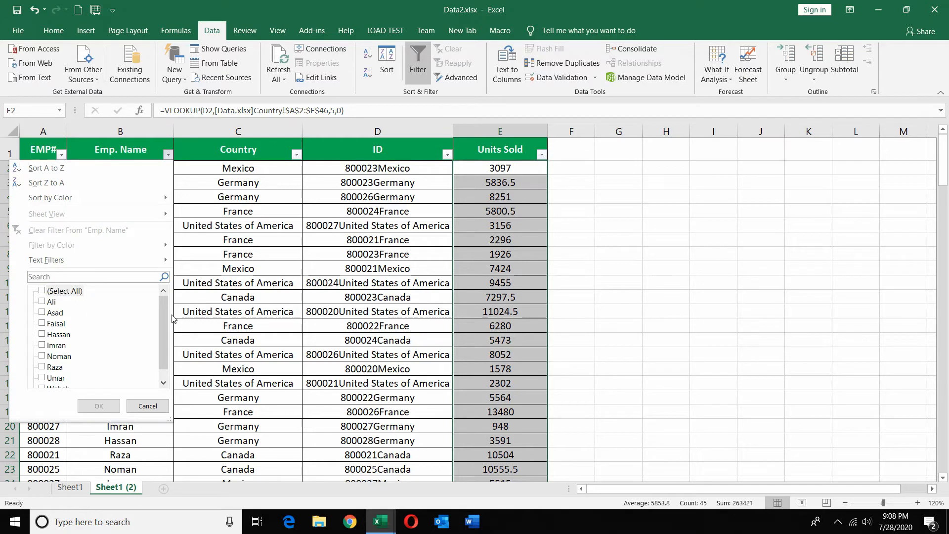
scroll(164, 321, "down", 1)
left_click(51, 378)
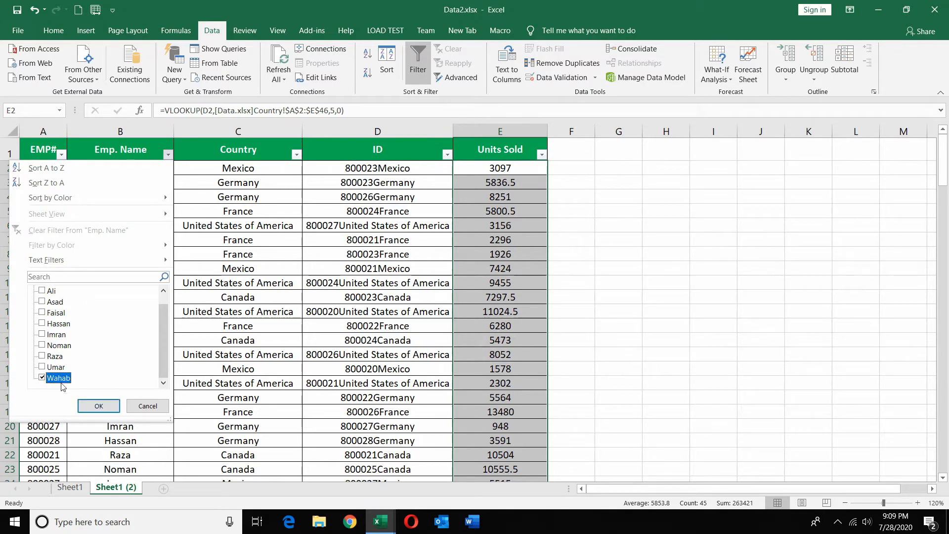
left_click(99, 406)
left_click(473, 198)
left_click_drag(524, 169, 524, 230)
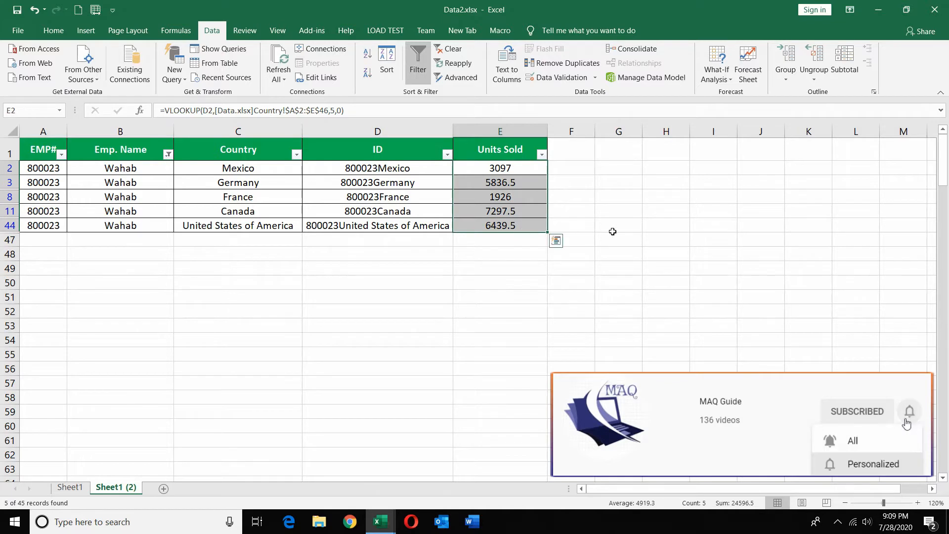
key("Left")
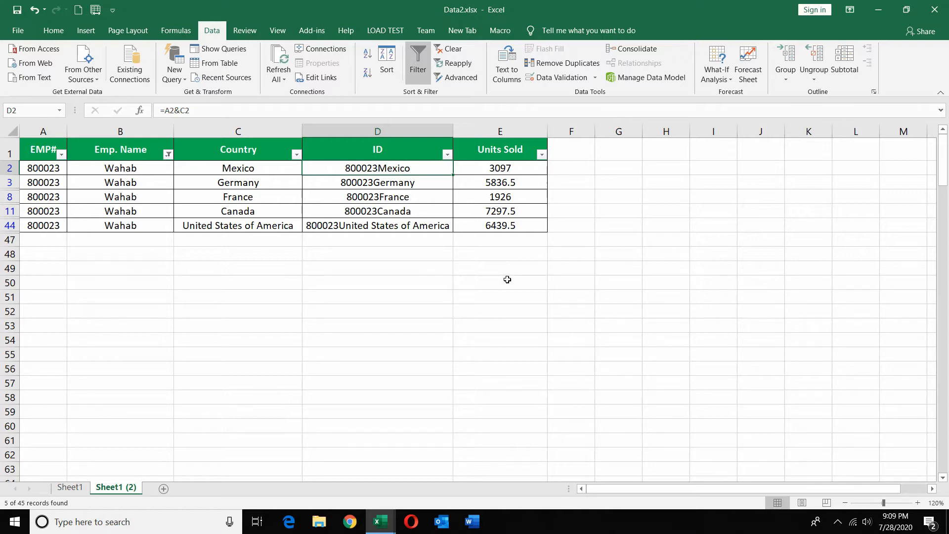
Step: Examine the Country and Month Name columns on Sheet1 and the monthly Units Sold data on the Month sheet of Data.xlsx
left_click(70, 487)
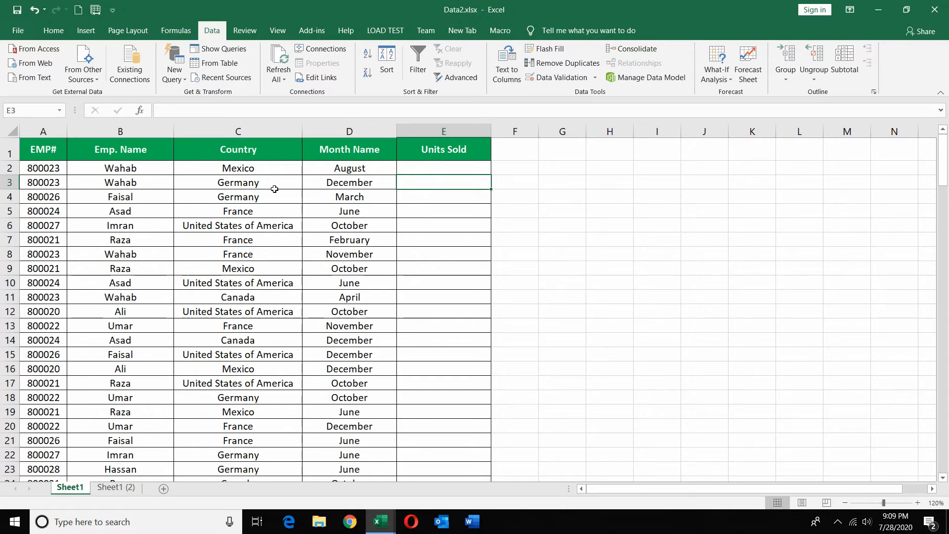
left_click(381, 168)
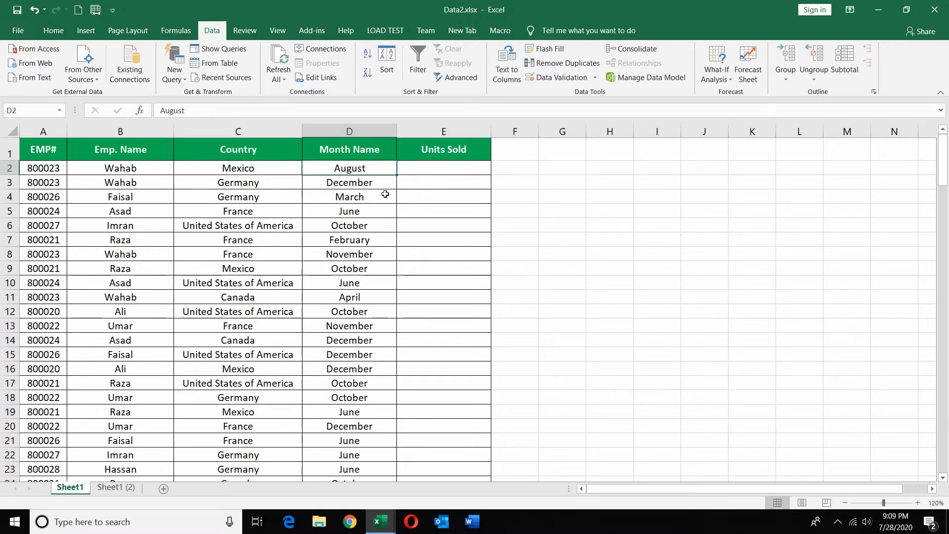
left_click(252, 185)
left_click(362, 170)
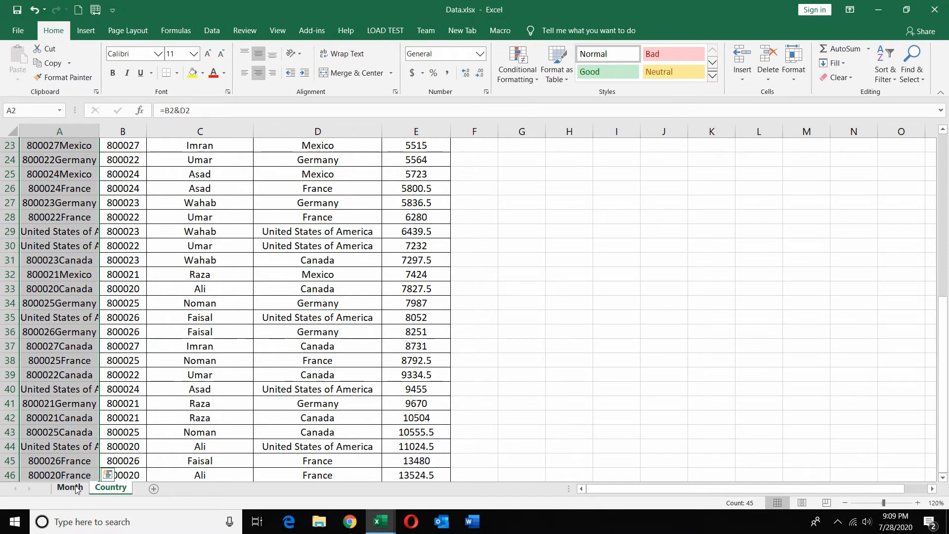
left_click(70, 487)
left_click(403, 211)
left_click(438, 166)
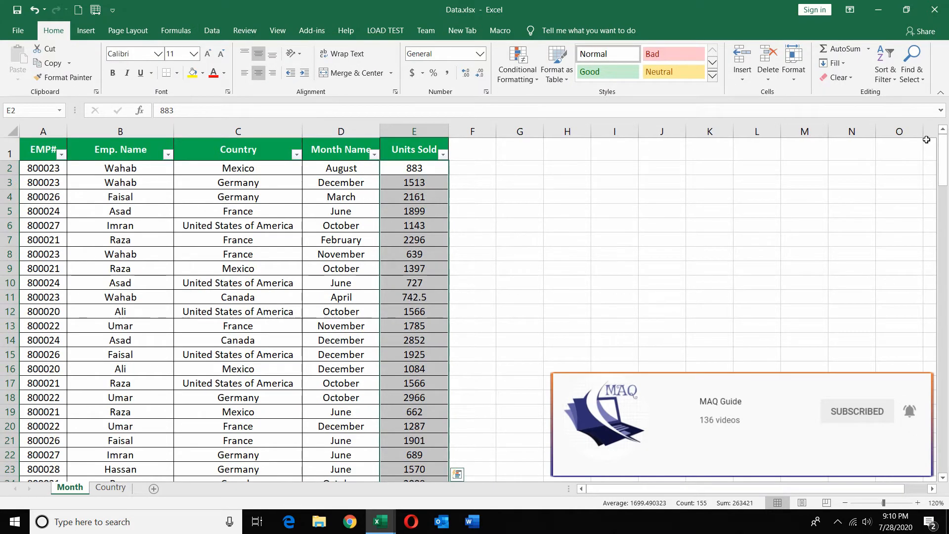
left_click(321, 150)
left_click(341, 174)
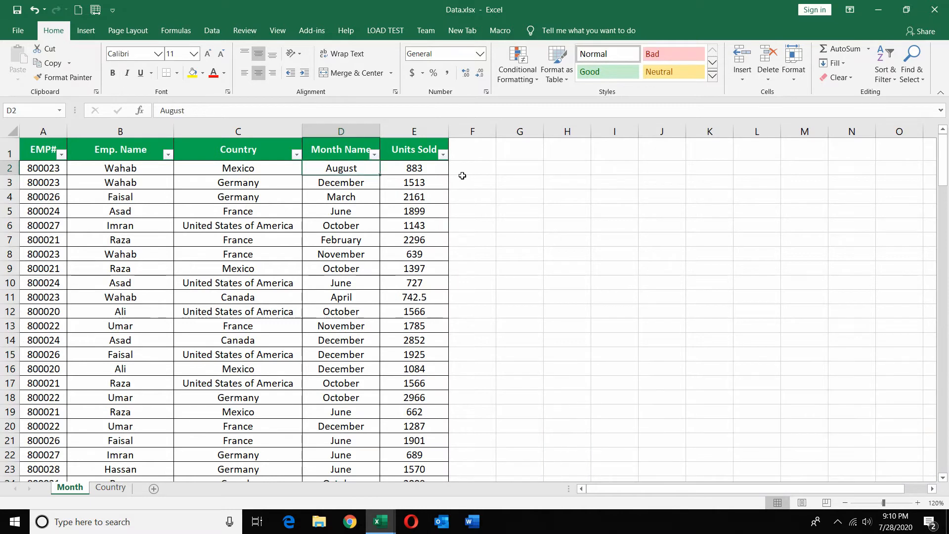
Step: Insert a blank column before Units Sold on the Month sheet and enter =A2&C2&D2 in E2
left_click(412, 131)
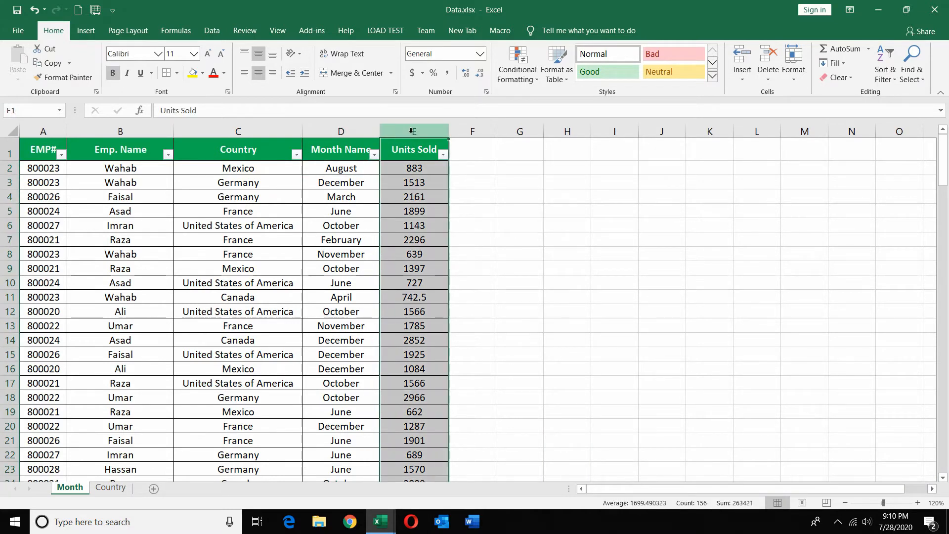
key("ctrl+shift+plus")
key("Down")
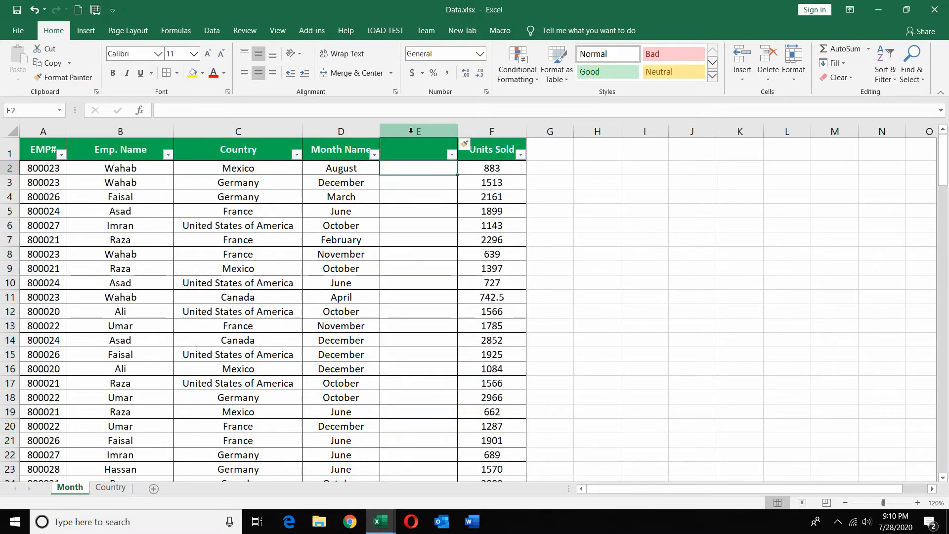
type("=")
left_click(51, 171)
type("&")
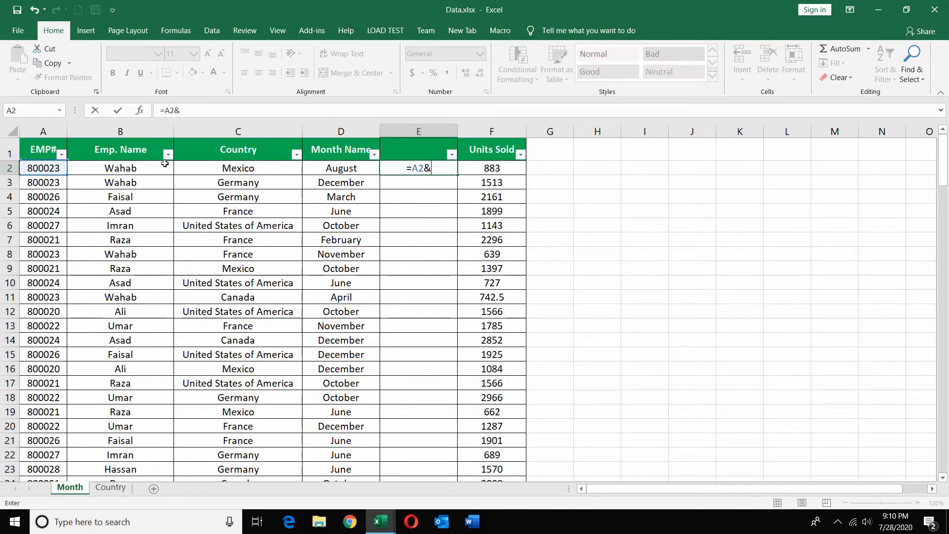
left_click(216, 167)
type("&")
left_click(314, 169)
key("Return")
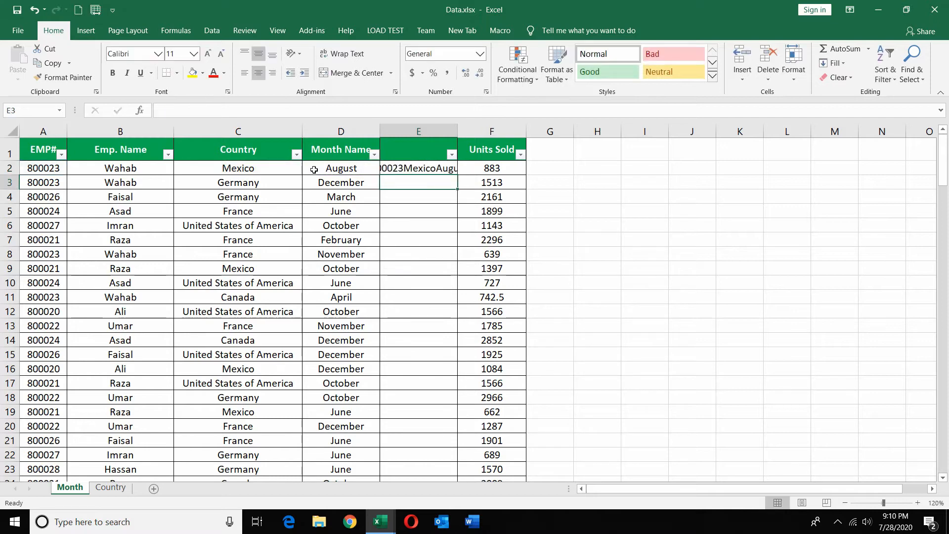
Step: Autofit column E to the combined ID in E2 and copy its formula down all the data rows
double_click(461, 132)
left_click(478, 172)
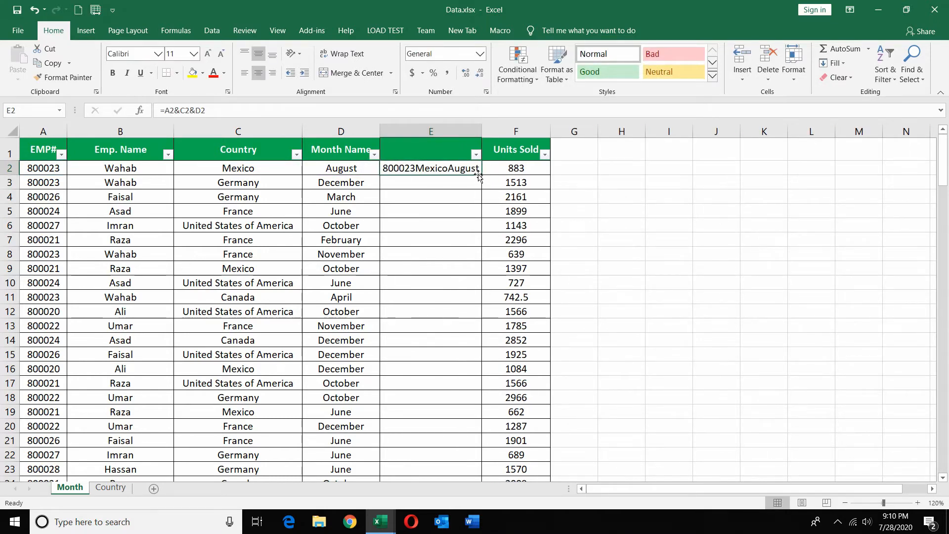
double_click(482, 174)
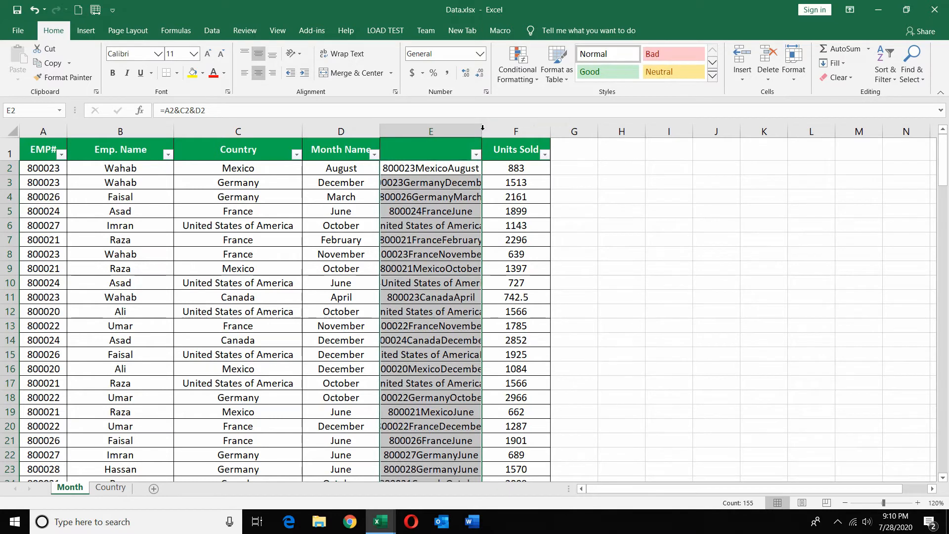
Step: Widen column E on the Month sheet to fit the combined IDs and enter the header ID in E1
double_click(482, 131)
left_click(490, 149)
type("I")
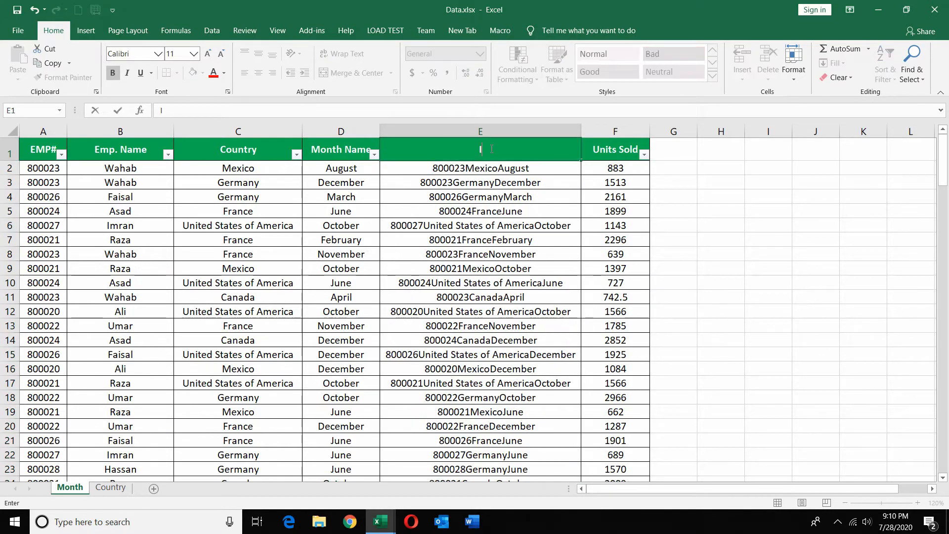
type("D")
key("Return")
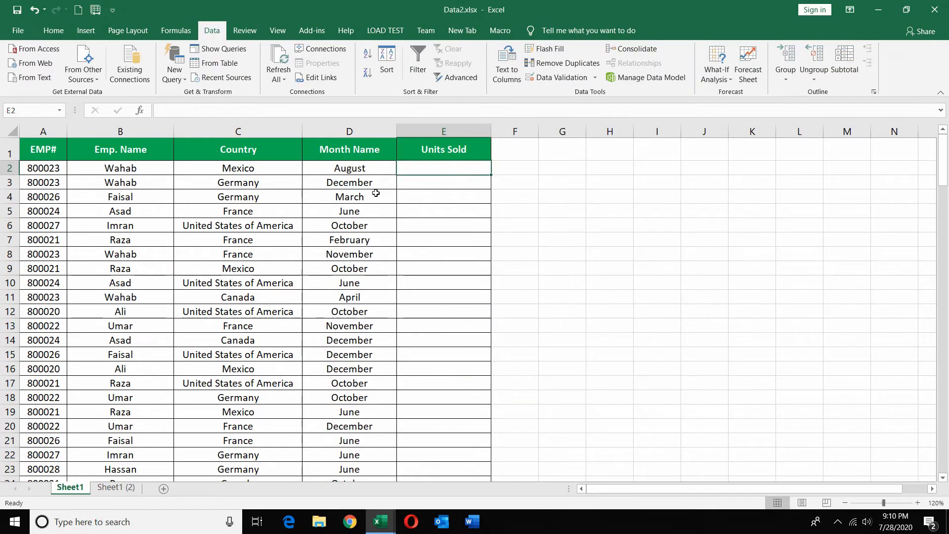
Step: In Data2.xlsx, insert a blank column before Units Sold on Sheet1 and enter =A2&C2&D2 in E2
left_click(411, 126)
key("ctrl+shift+plus")
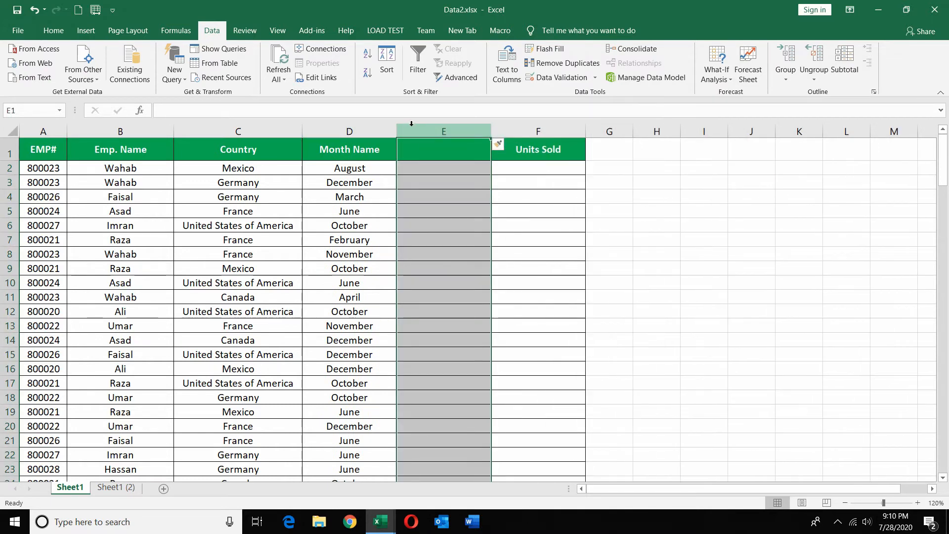
left_click(416, 163)
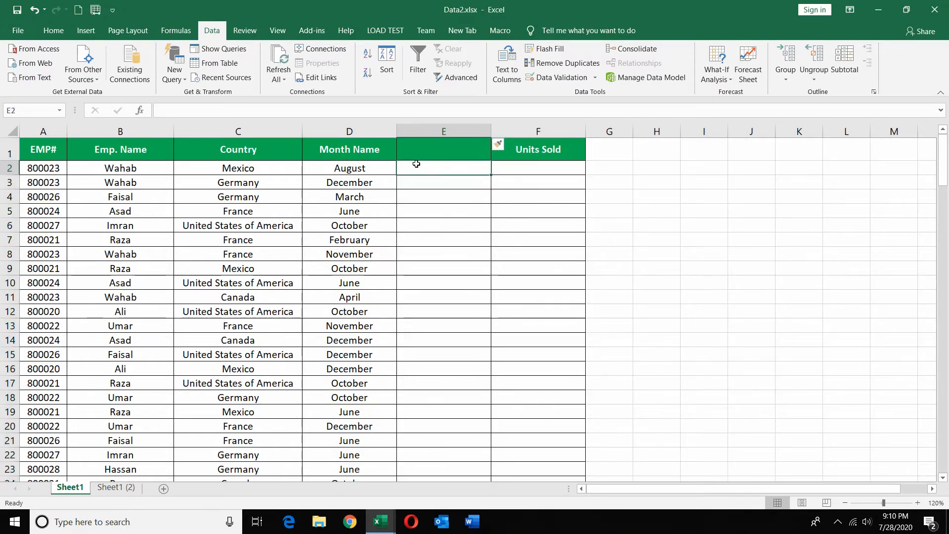
type("=")
left_click(48, 166)
type("&")
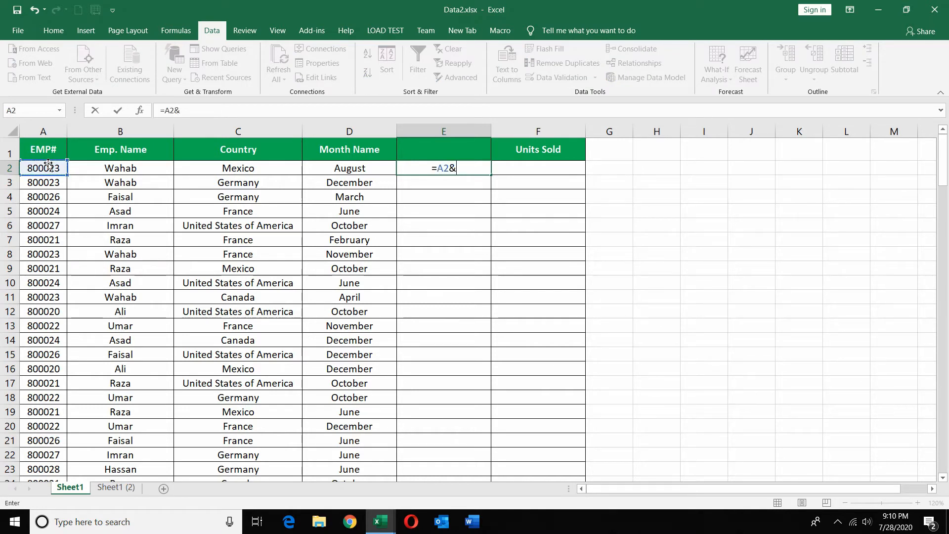
left_click(228, 168)
type("&")
left_click(327, 166)
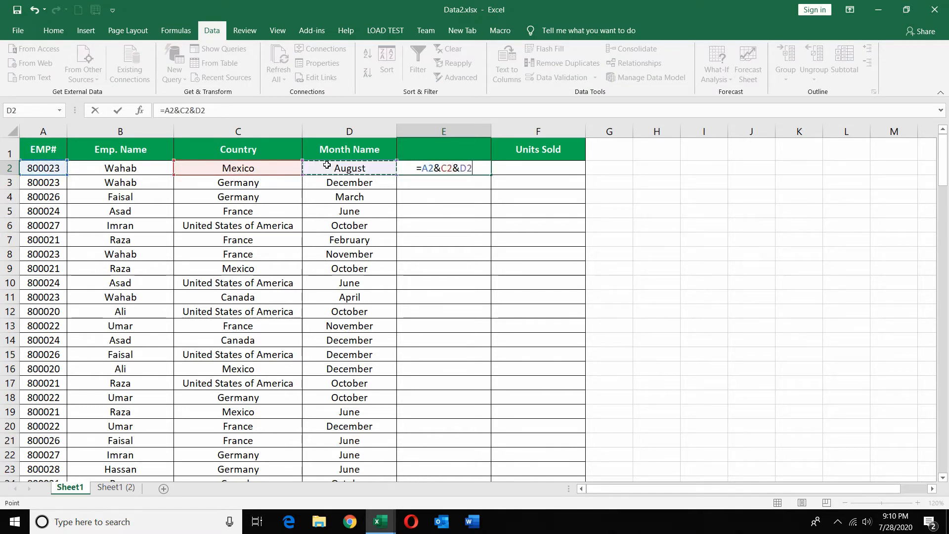
key("Return")
Step: Copy the combined ID formula in E2 down all the data rows on Sheet1 and autofit column E
left_click(473, 170)
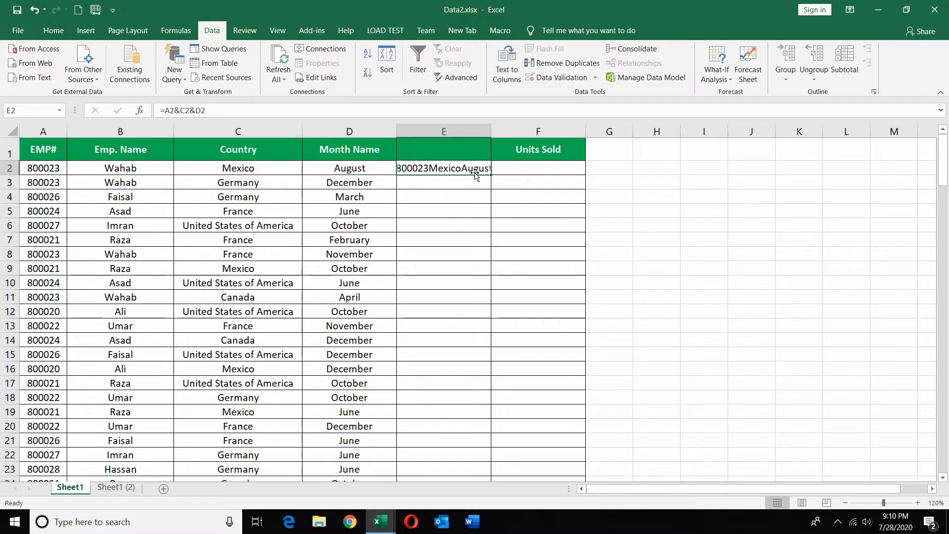
double_click(493, 175)
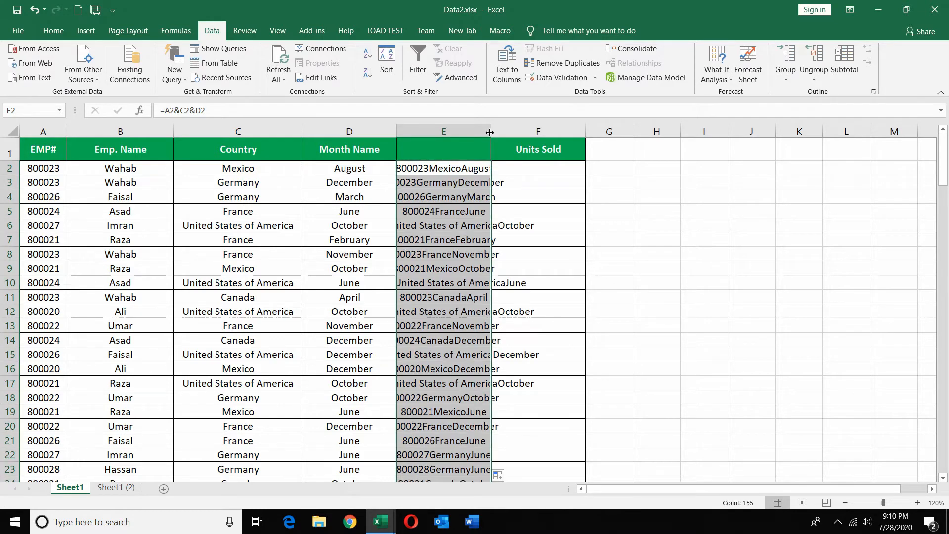
double_click(492, 131)
Step: Start a VLOOKUP in F2 under Units Sold and set its lookup value to E2
left_click(617, 173)
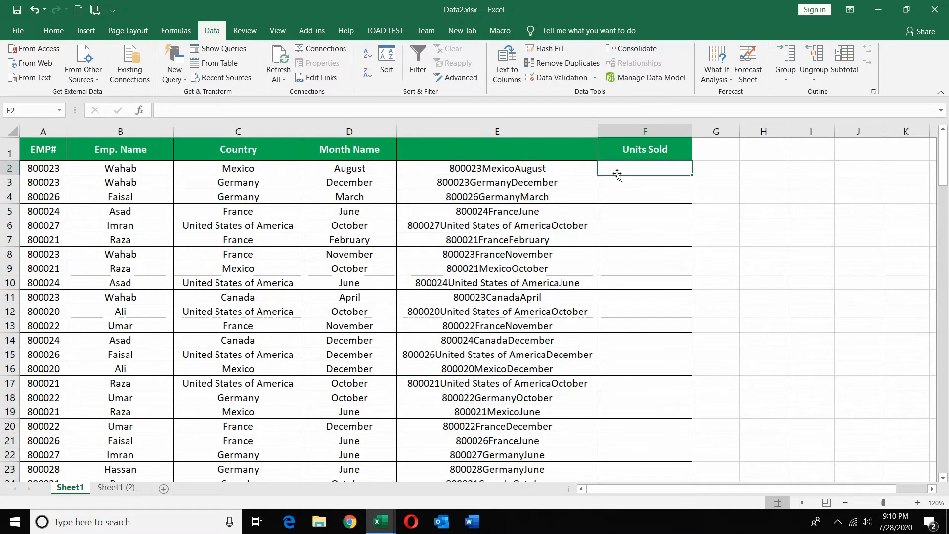
type("=v")
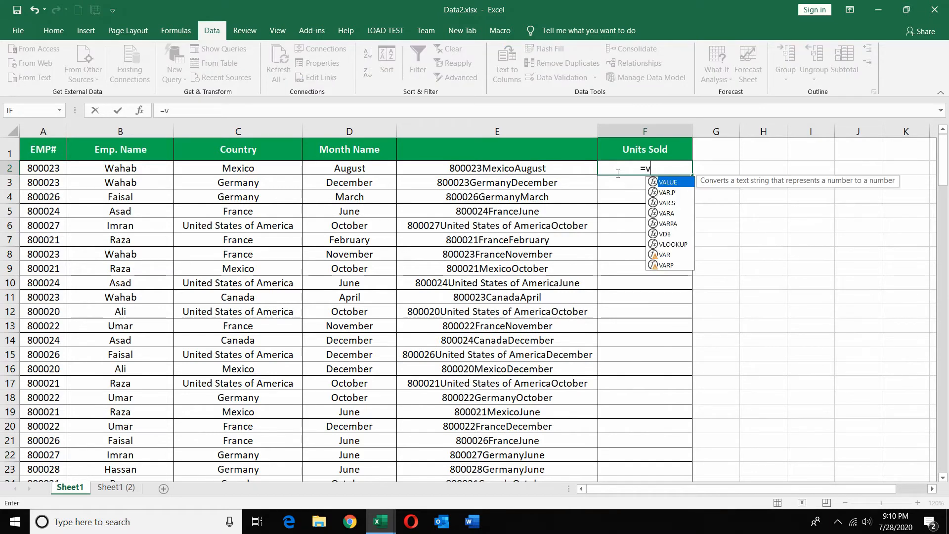
double_click(669, 244)
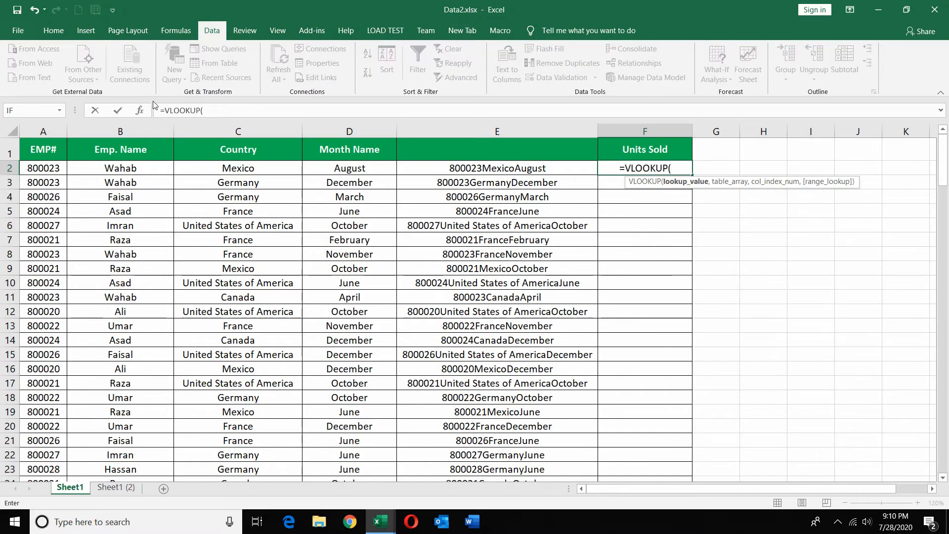
left_click(140, 110)
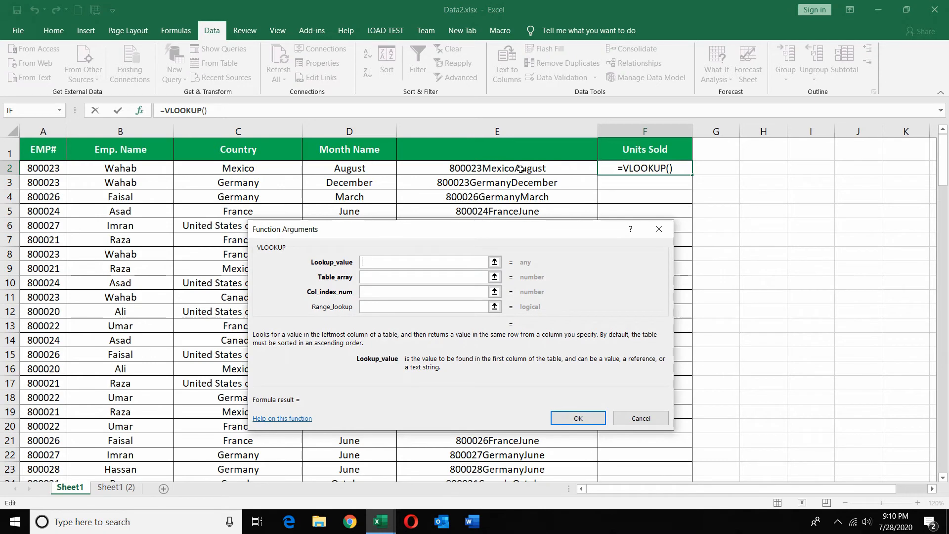
left_click(520, 169)
key("Tab")
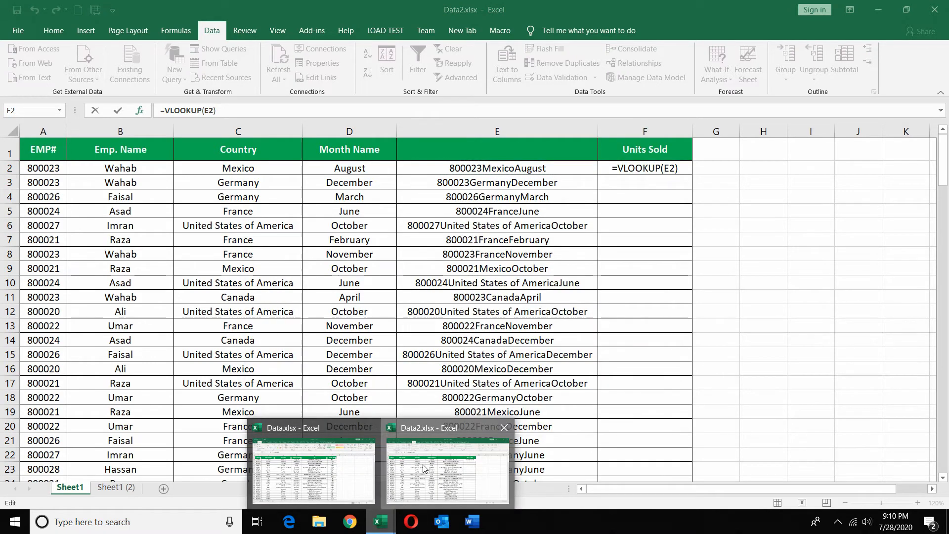
left_click(423, 167)
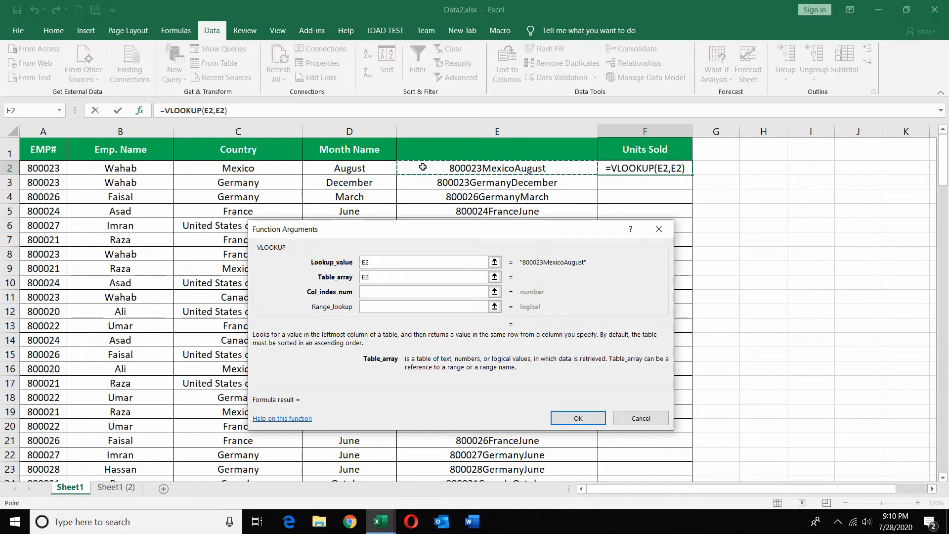
left_click(385, 278)
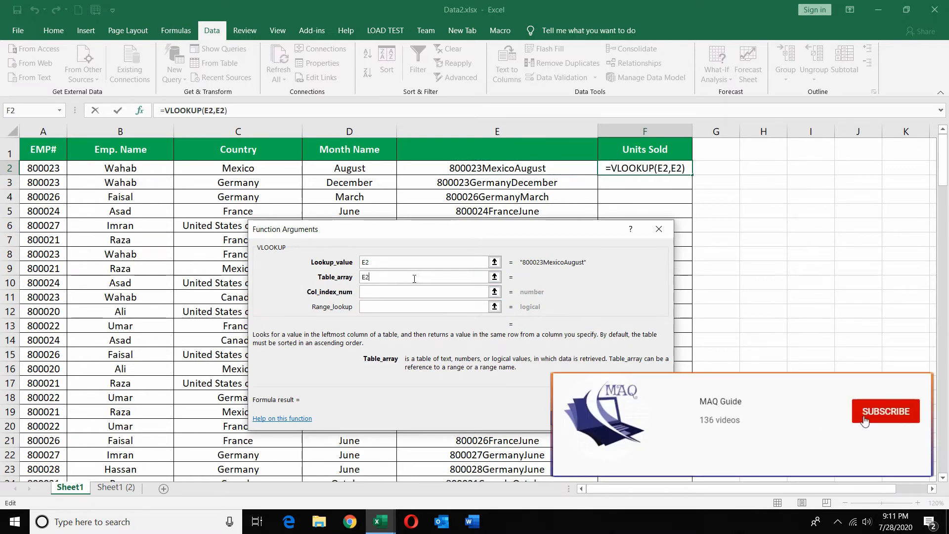
key("BackSpace")
key("BackSpace")
Step: Set the VLOOKUP's table array to the range $E$2:$F$156 on the Month sheet of Data.xlsx
mouse_move(382, 519)
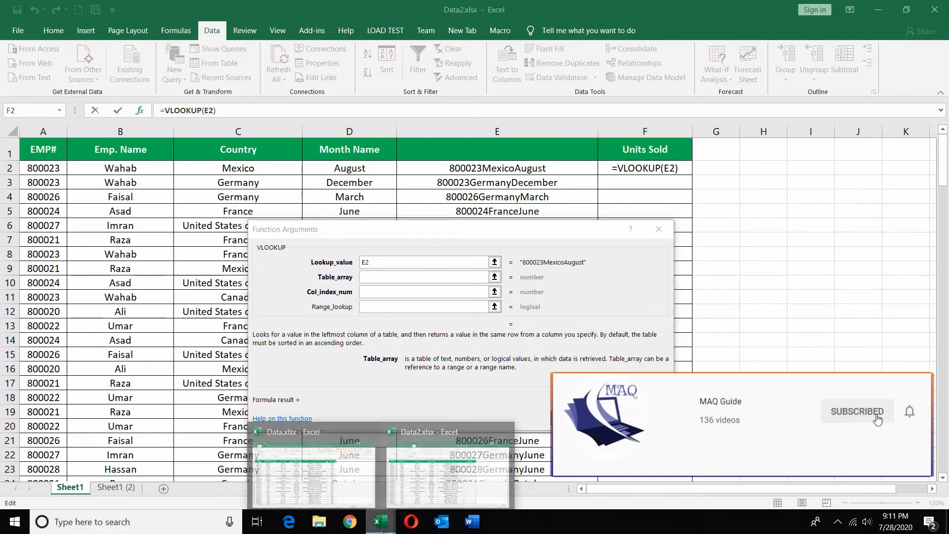
left_click(298, 459)
left_click(461, 170)
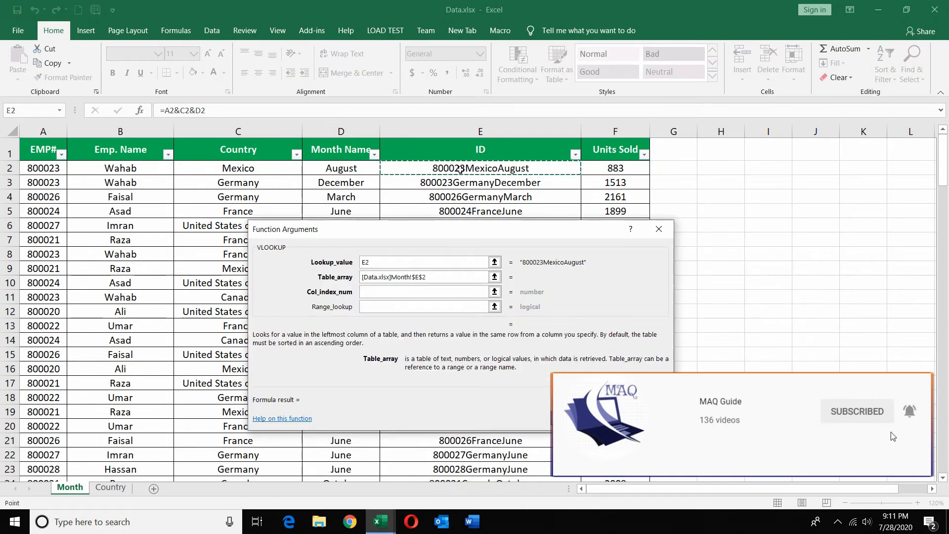
key("ctrl+shift+Right")
key("ctrl+shift+Down")
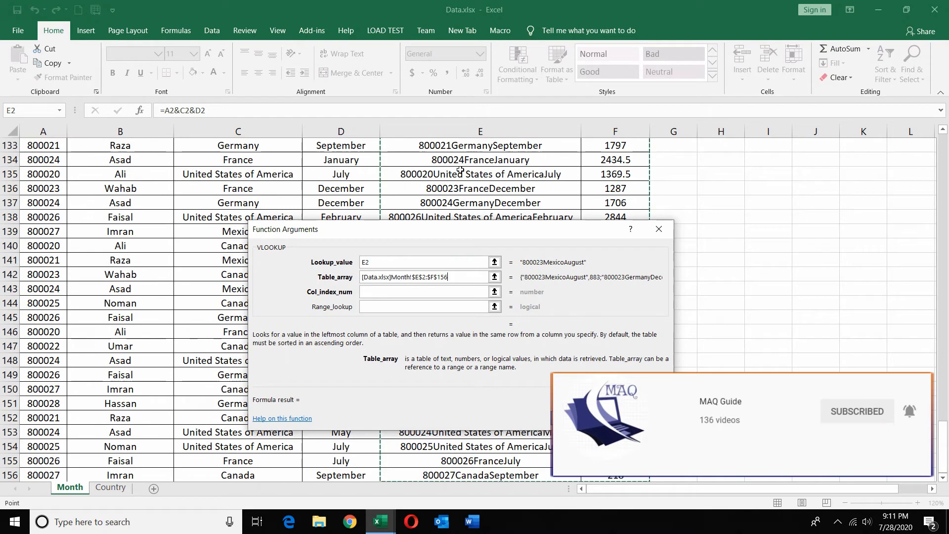
Step: Complete the VLOOKUP with column index 2 and range lookup 0, and copy it down the Units Sold column
key("Tab")
type("2")
key("Tab")
type("0")
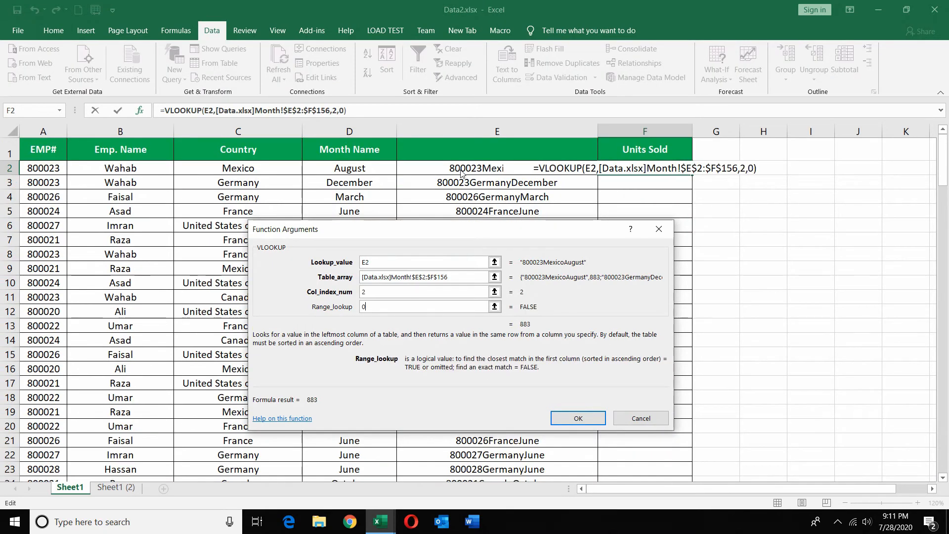
key("Return")
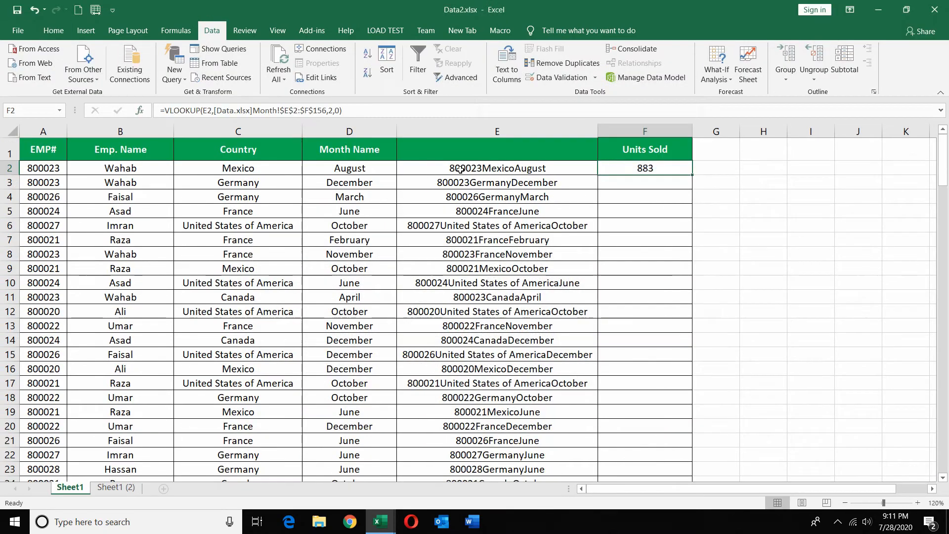
double_click(692, 175)
left_click(690, 178)
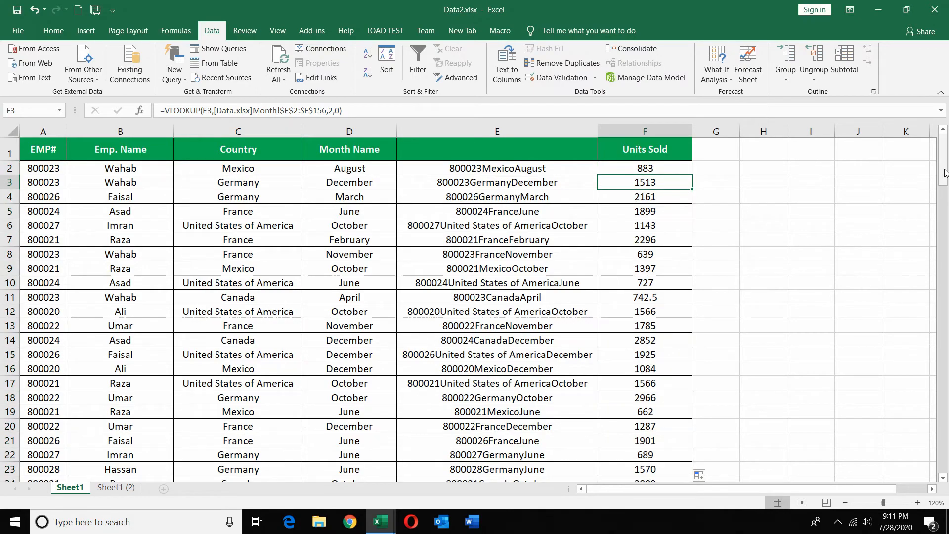
Step: Copy the combined ID in E97 of Sheet1 and search for it on the Month sheet of Data.xlsx
left_click_drag(944, 185, 943, 361)
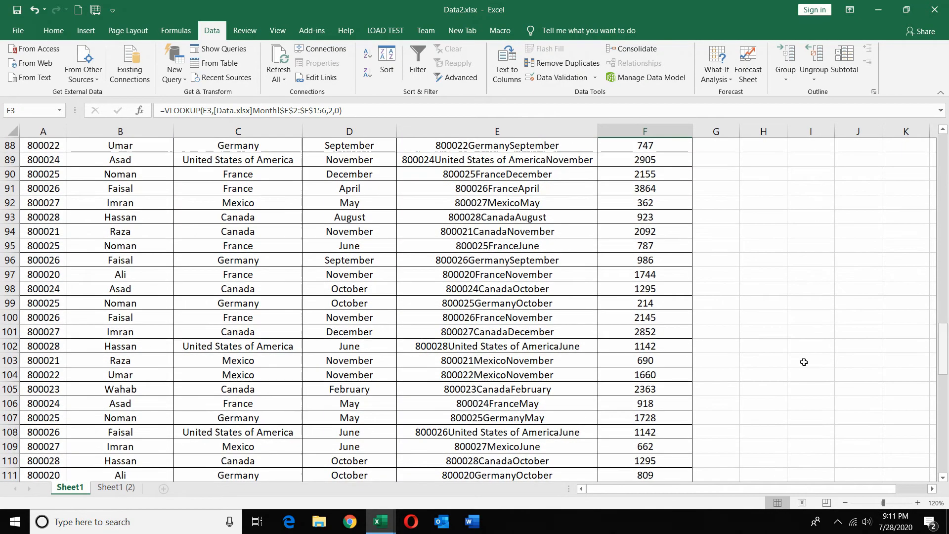
left_click(482, 280)
key("ctrl+c")
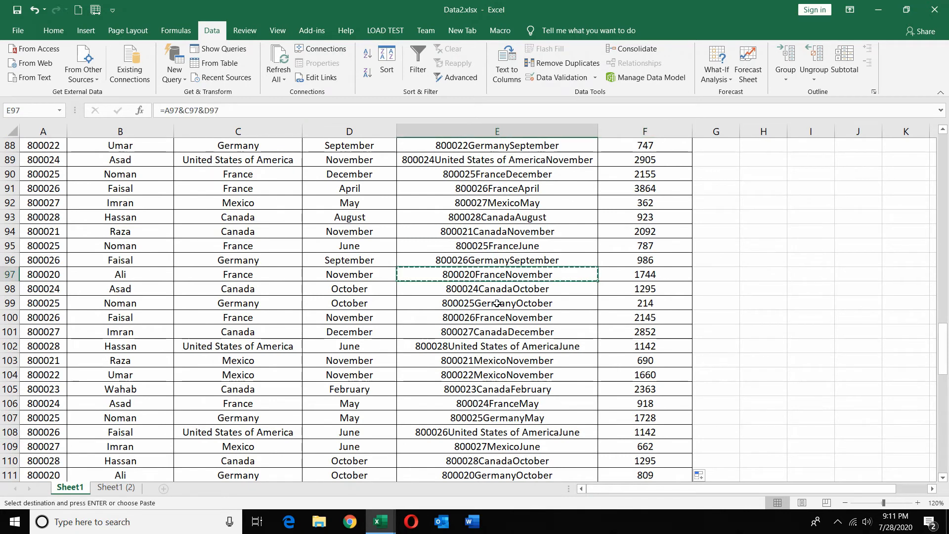
key("ctrl+Tab")
key("ctrl+f")
key("ctrl+v")
key("Return")
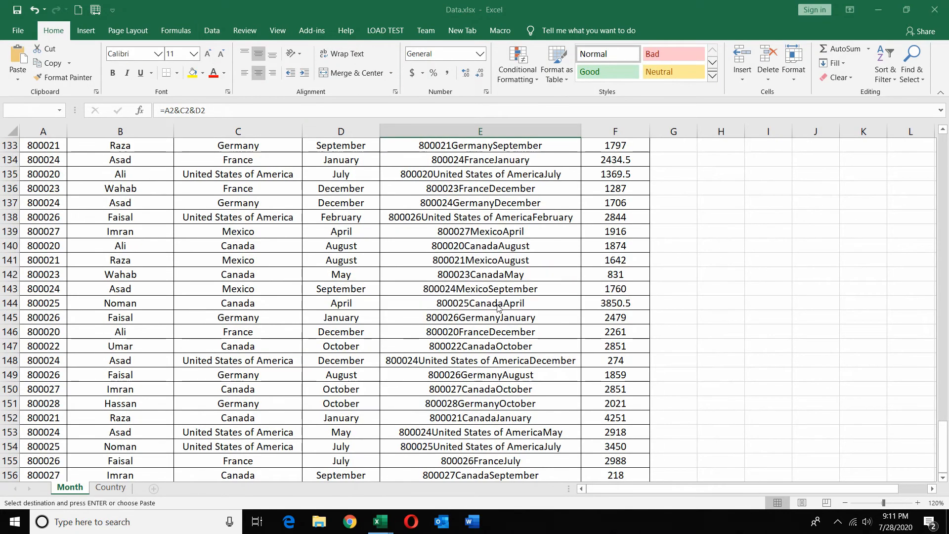
key("Return")
key("Escape")
Step: Repeat the search for the copied ID on the Month sheet, starting from E133
left_click(506, 146)
key("ctrl+f")
key("Return")
key("Return")
key("Escape")
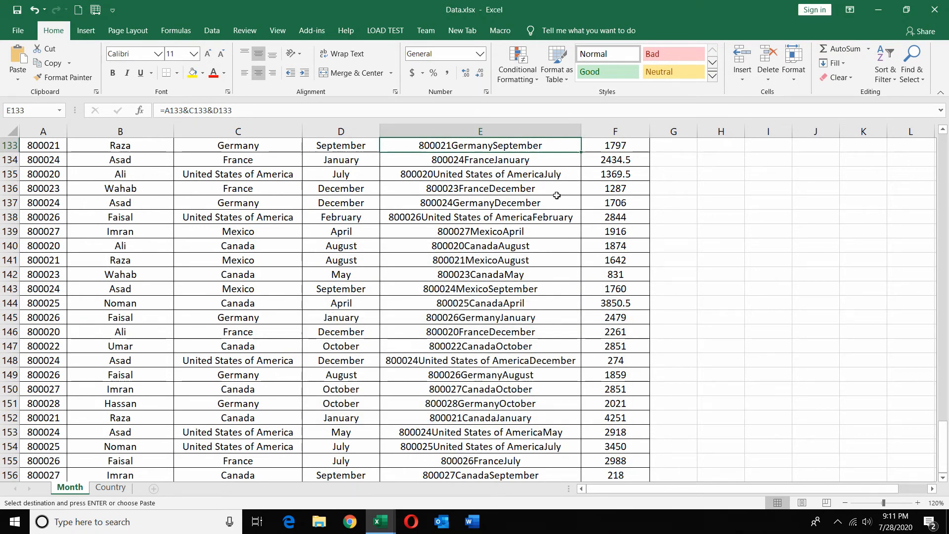
Step: Replace the ID formulas in E2:E156 of the Month sheet with their values
left_click_drag(943, 438, 946, 151)
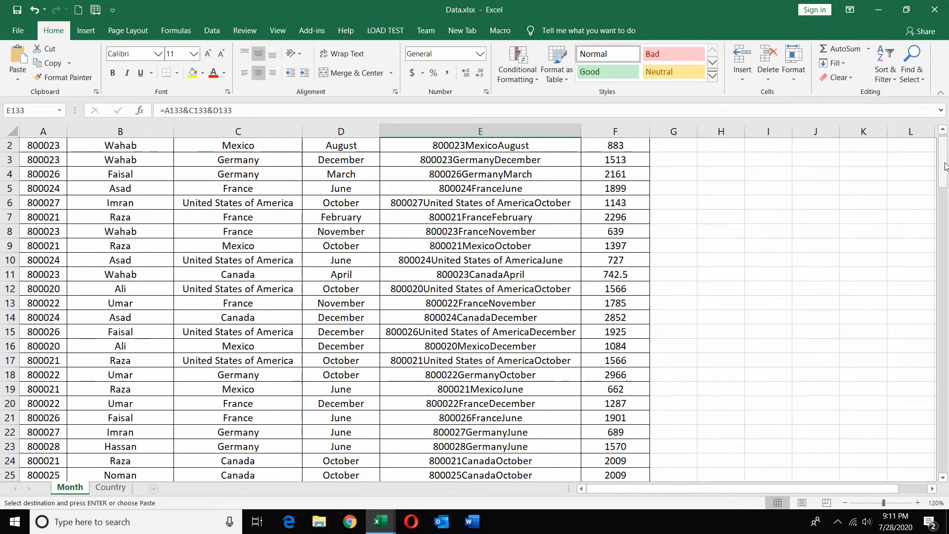
scroll(931, 171, "up", 1)
left_click(560, 173)
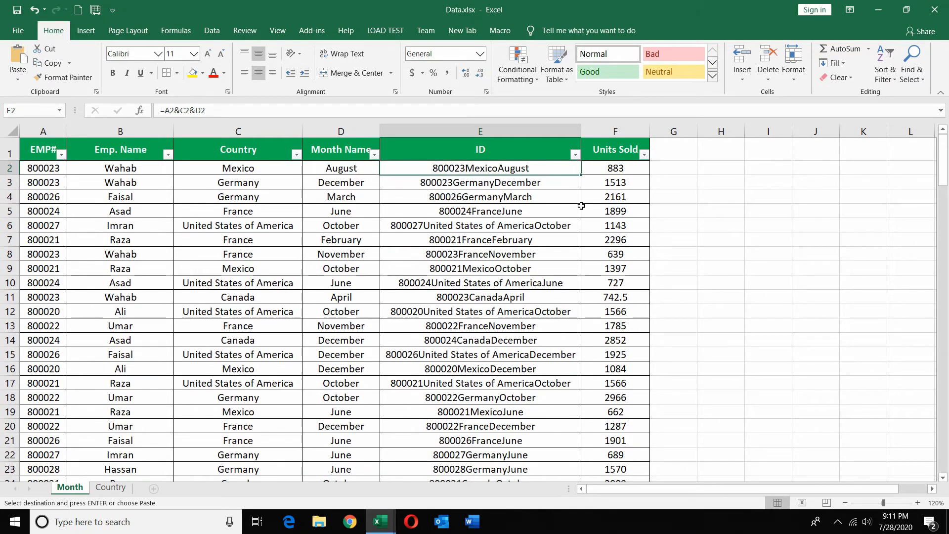
key("ctrl+shift+Down")
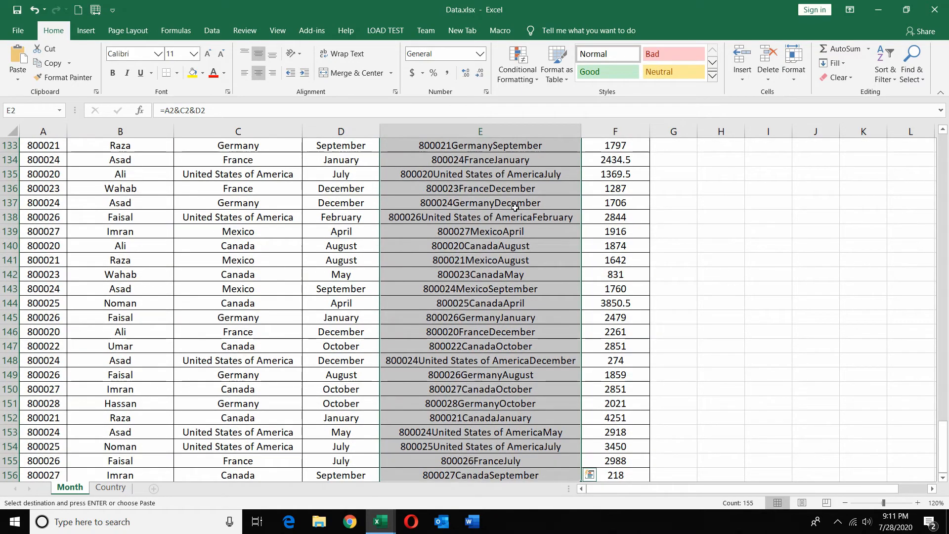
right_click(515, 207)
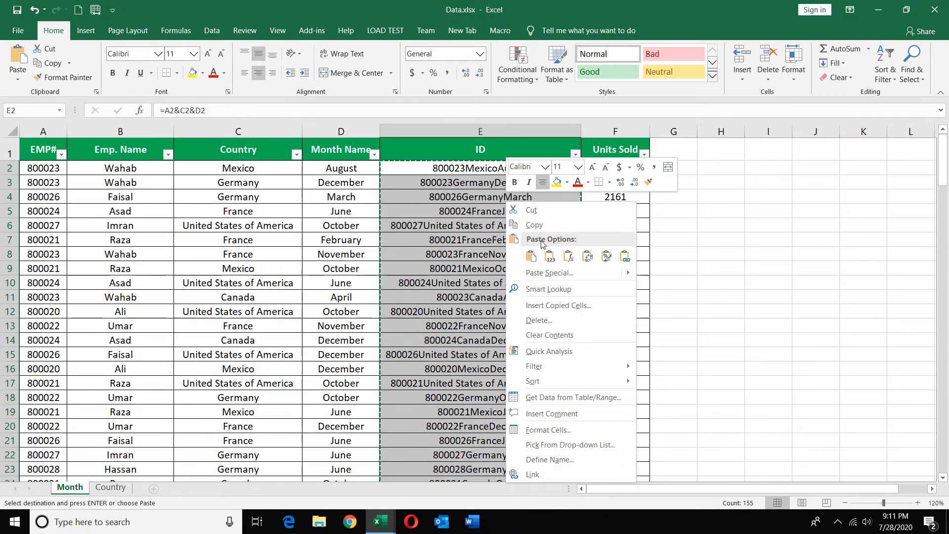
left_click(558, 260)
Step: Search the Month sheet again for the combined ID among the pasted values
key("ctrl+f")
key("Return")
key("Return")
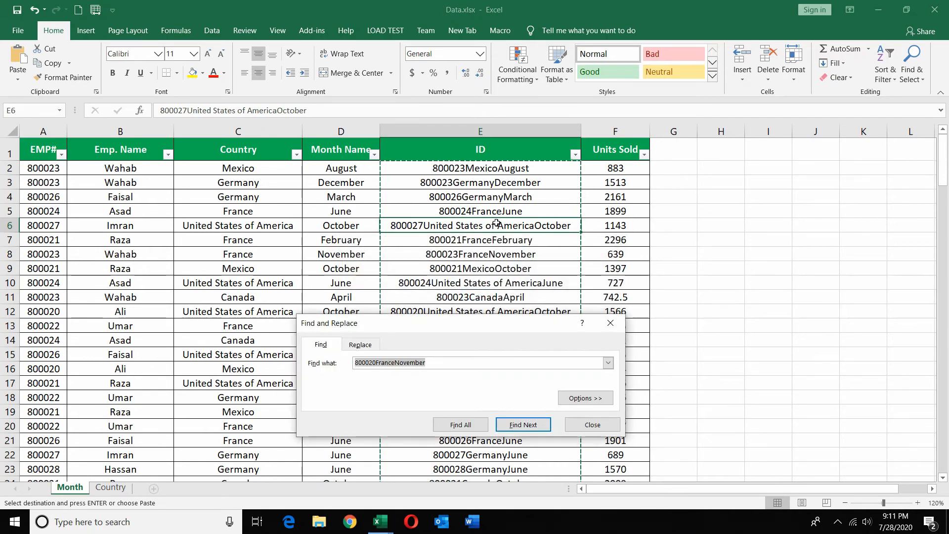
key("Escape")
Step: Switch to Data2.xlsx and replace the combined ID formulas in E2:E156 of Sheet1 with their values
key("alt+Tab")
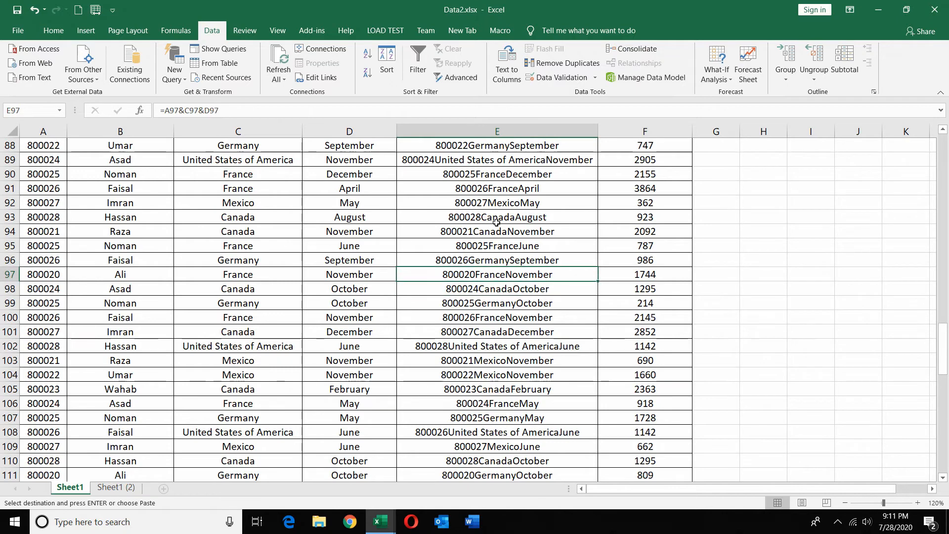
left_click_drag(947, 339, 946, 157)
left_click(574, 171)
key("ctrl+shift+Down")
key("ctrl+v")
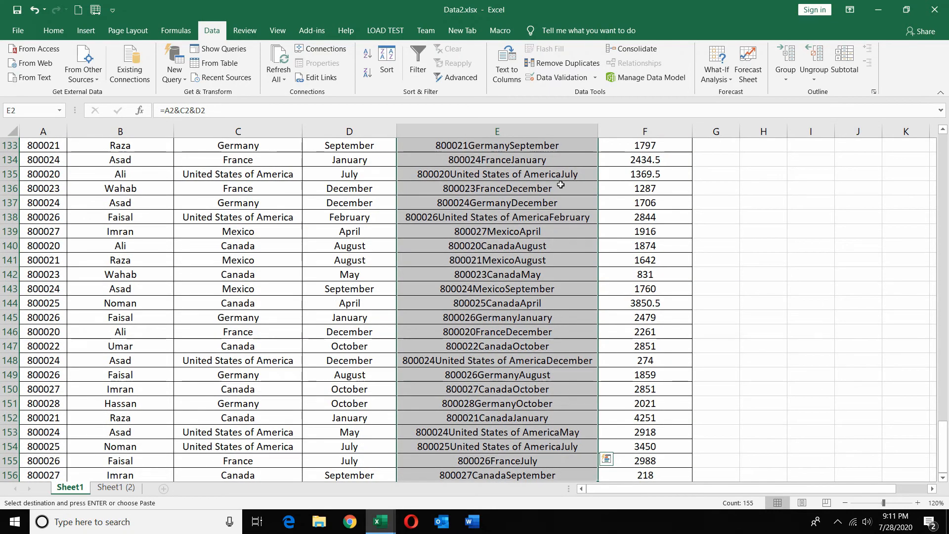
right_click(560, 185)
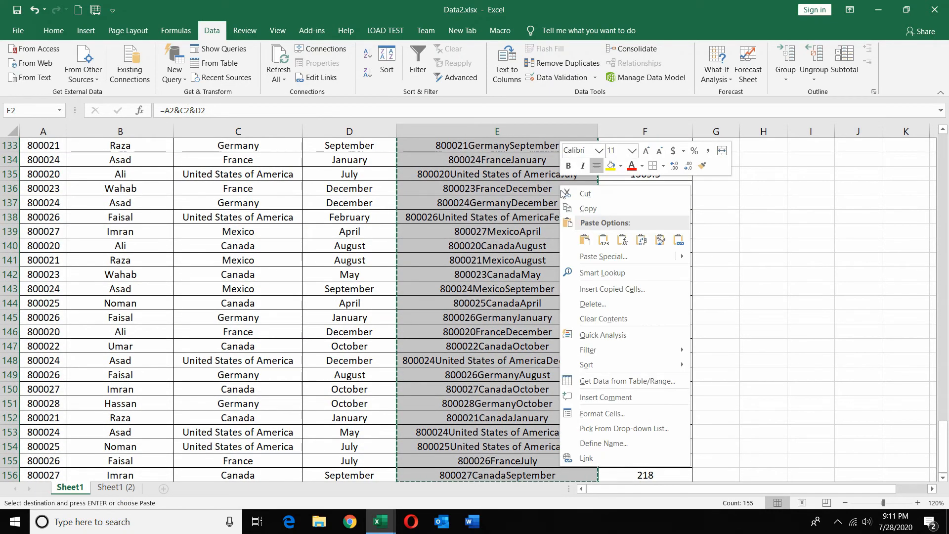
left_click(606, 243)
Step: Copy the combined ID in E20 of Sheet1 and check the Units Sold lookup in F20
scroll(606, 248, "up", 3)
left_click(510, 309)
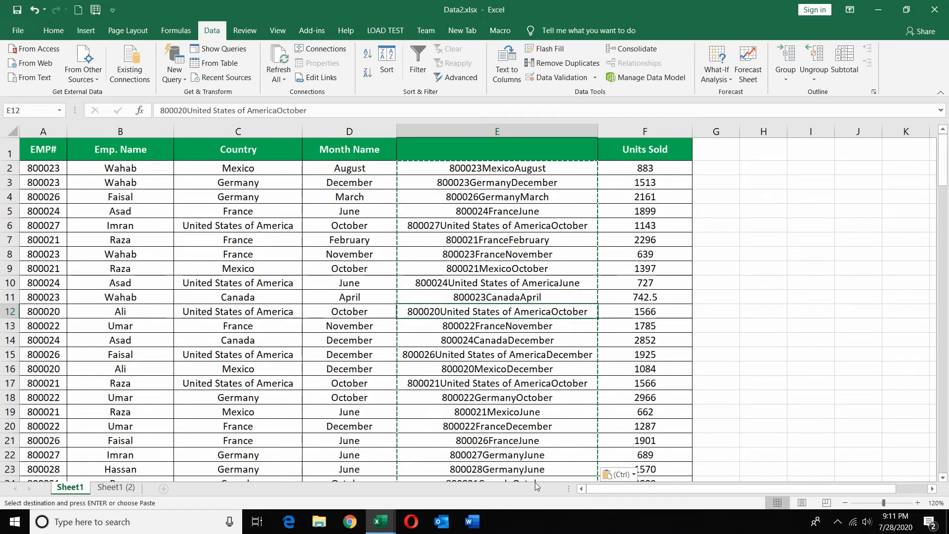
left_click(511, 425)
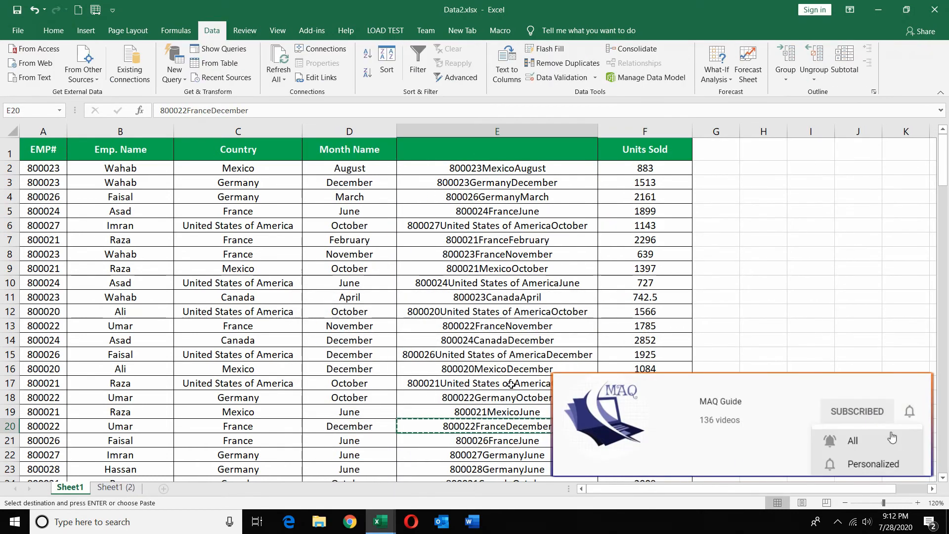
key("Right")
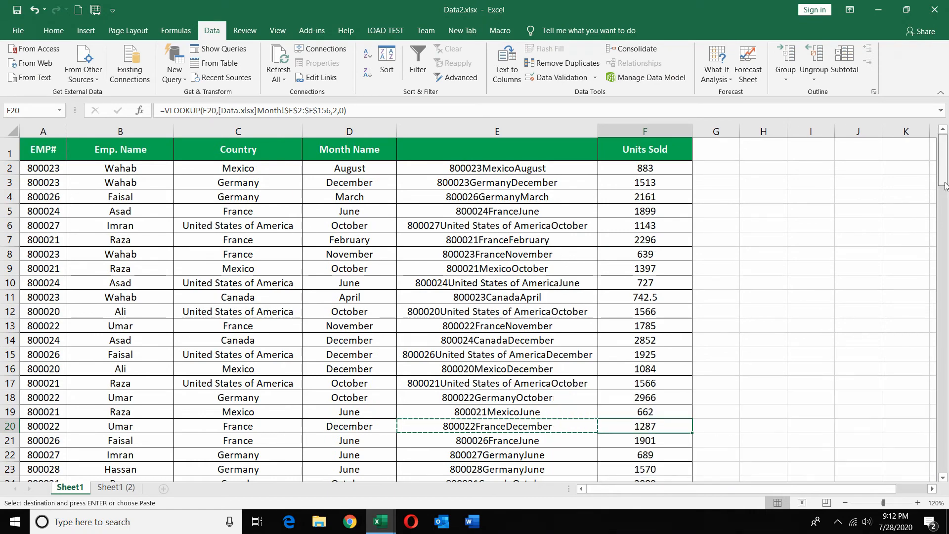
Step: Copy the combined ID in E49 of Sheet1, switch to Data.xlsx and search for it on the Month sheet
scroll(592, 312, "down", 12)
left_click(550, 312)
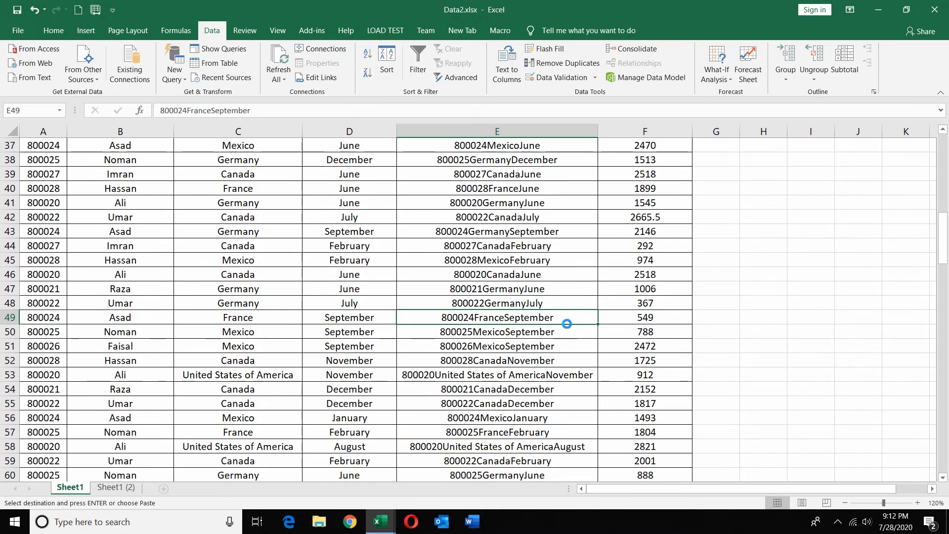
key("ctrl+Tab")
left_click(526, 297)
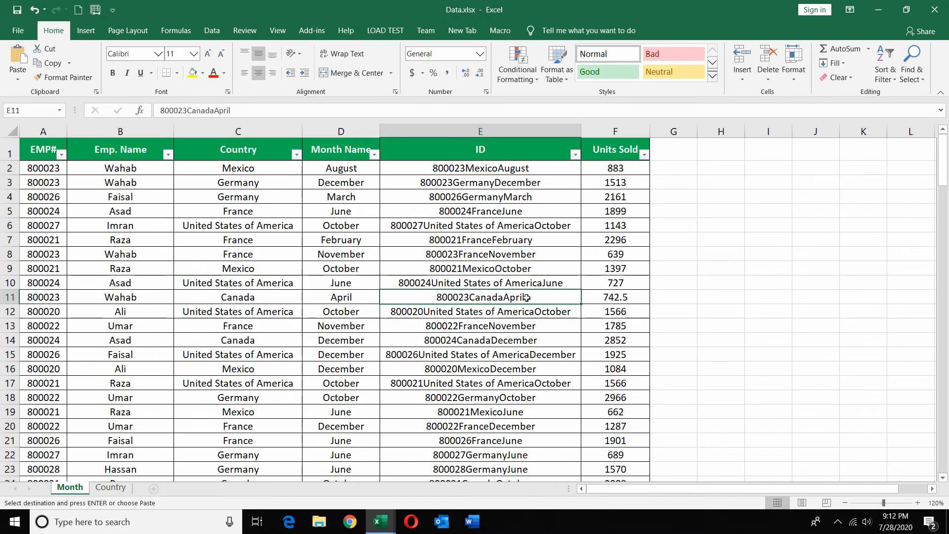
key("ctrl+f")
key("ctrl+v")
key("Return")
key("Escape")
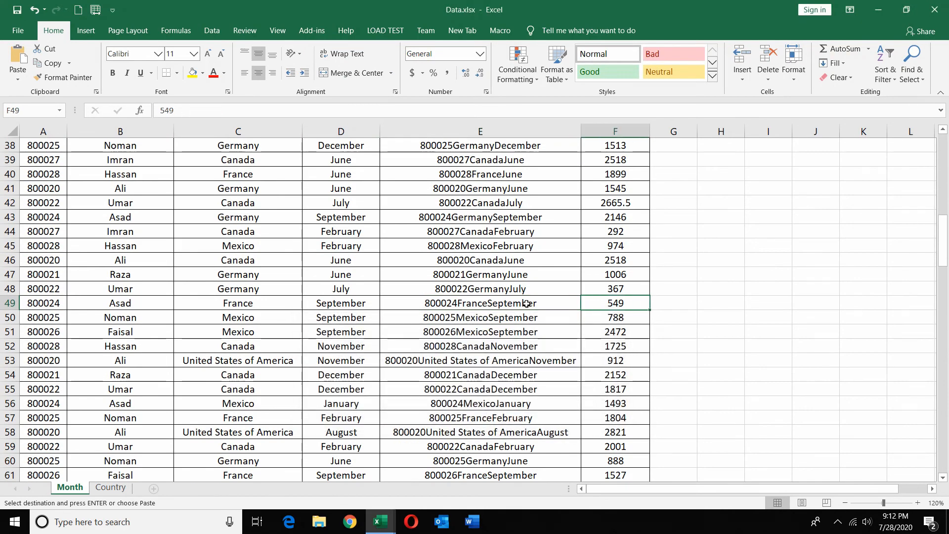
Step: Switch back to Data2.xlsx, compare the Units Sold lookup in F49, and return to the column's header
key("ctrl+Tab")
key("Right")
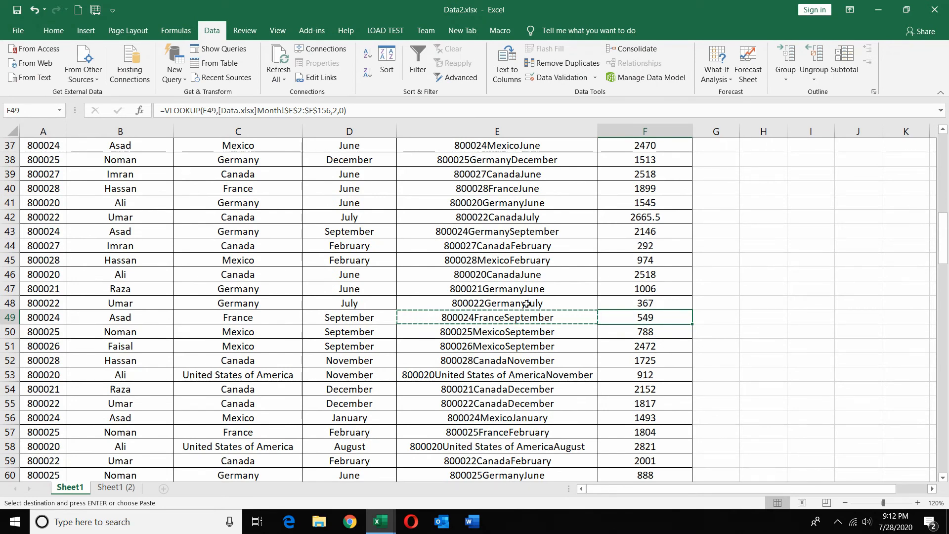
key("ctrl+Up")
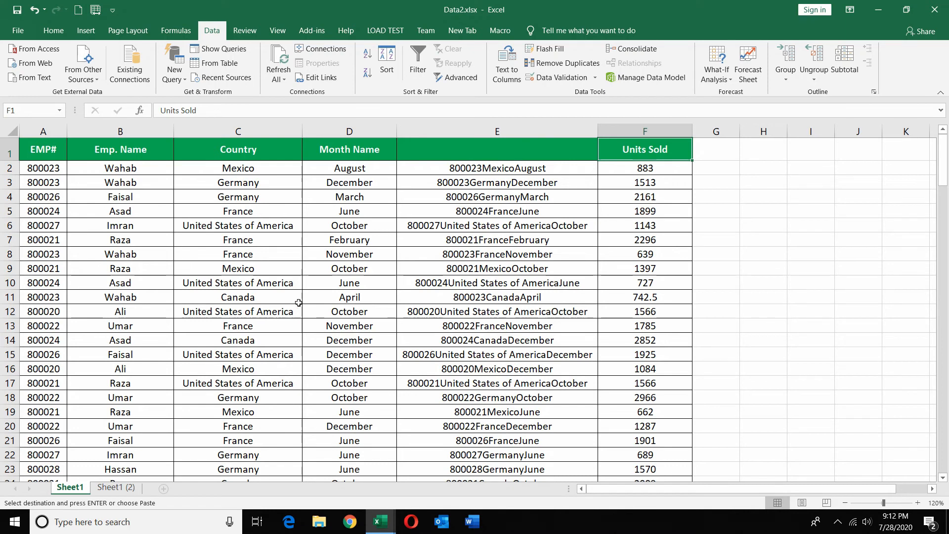
Step: Examine how the employee number, country and month in rows 2 and 3 form the combined IDs used by the Units Sold lookup
left_click(46, 170)
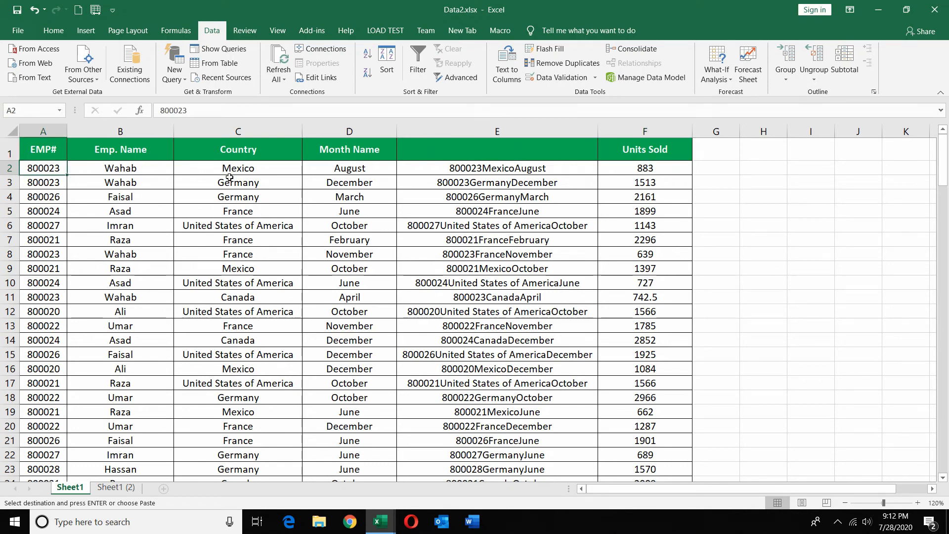
left_click(231, 175)
left_click(329, 183)
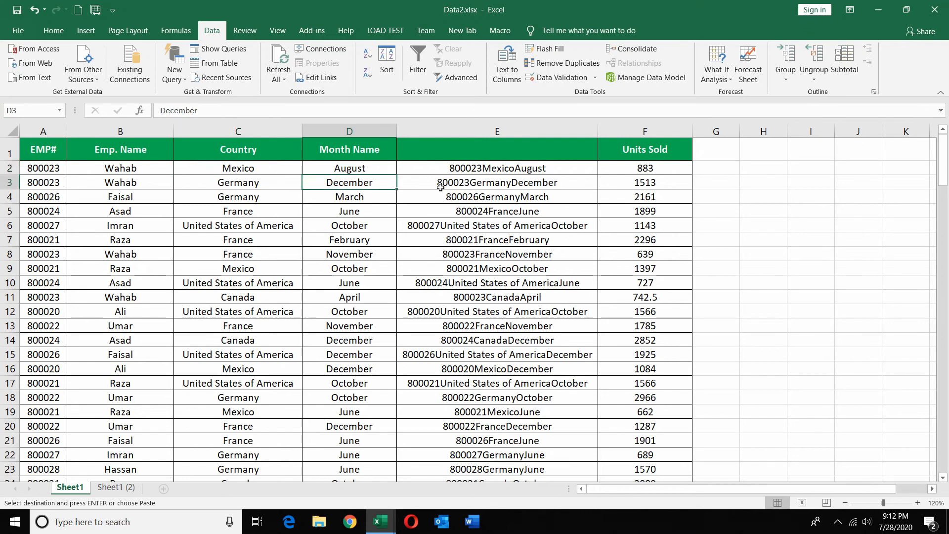
left_click(652, 169)
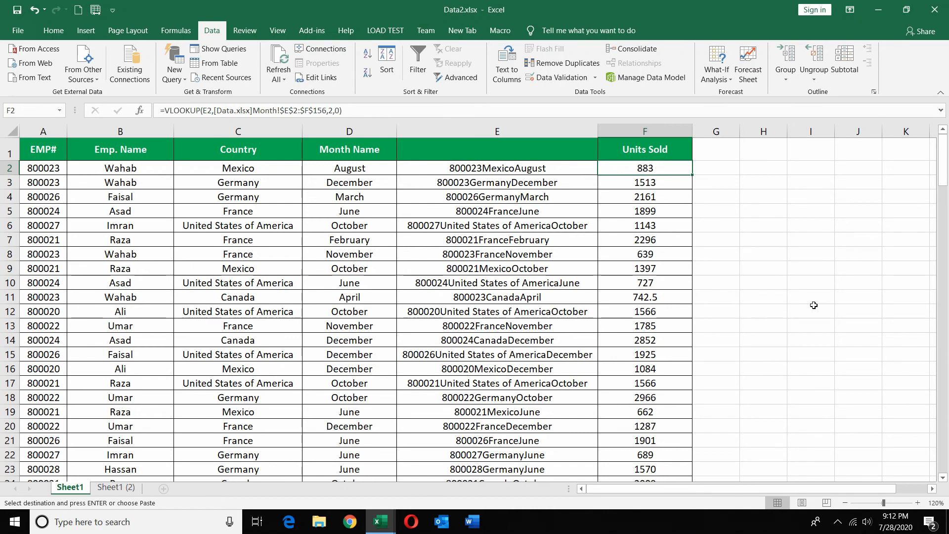
left_click(550, 170)
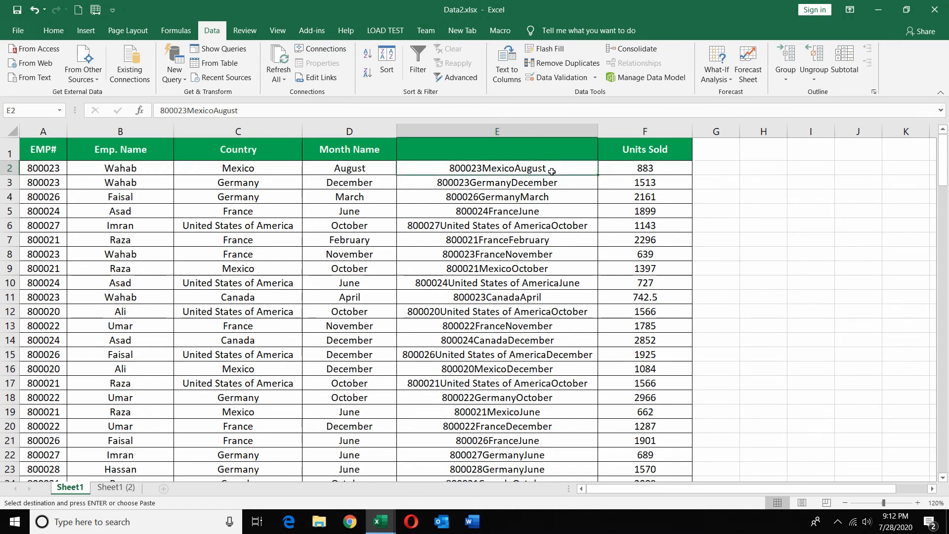
left_click(56, 167)
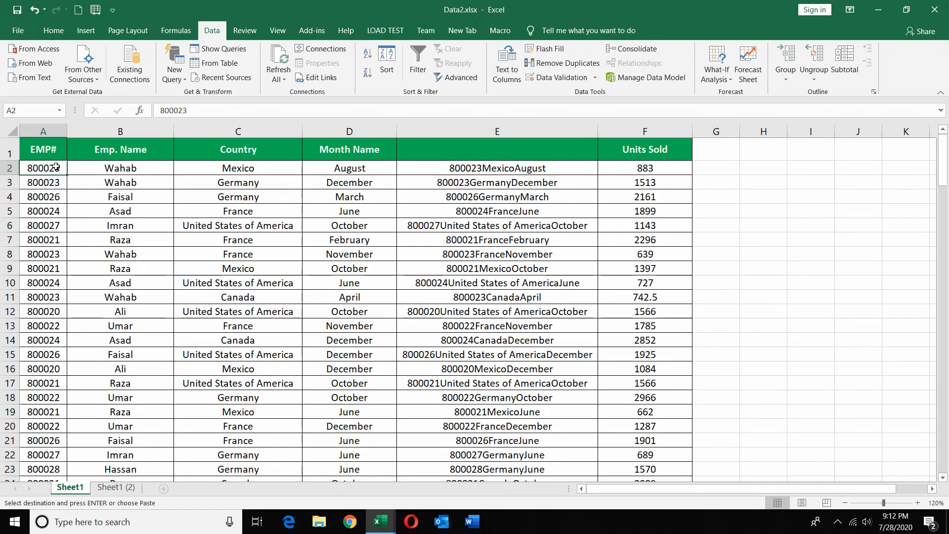
left_click(210, 170)
left_click(327, 171)
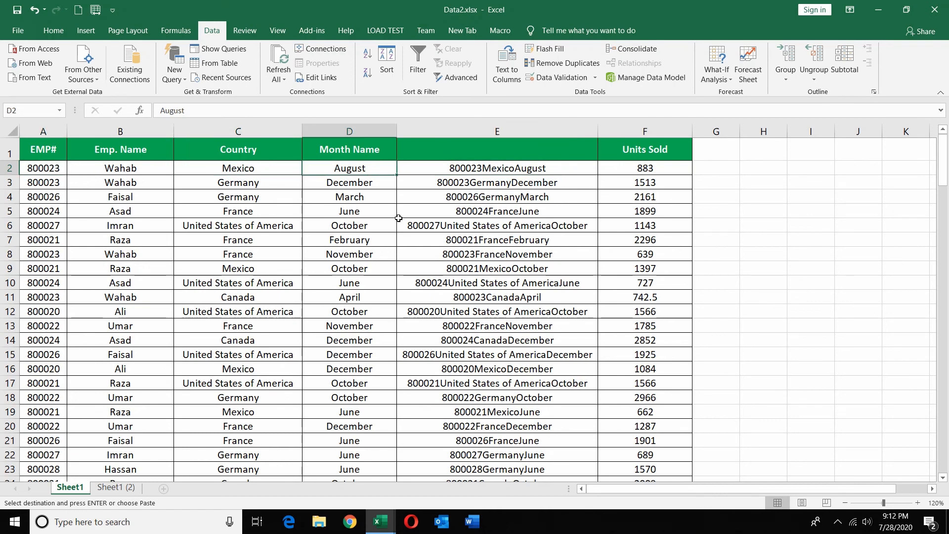
left_click(444, 169)
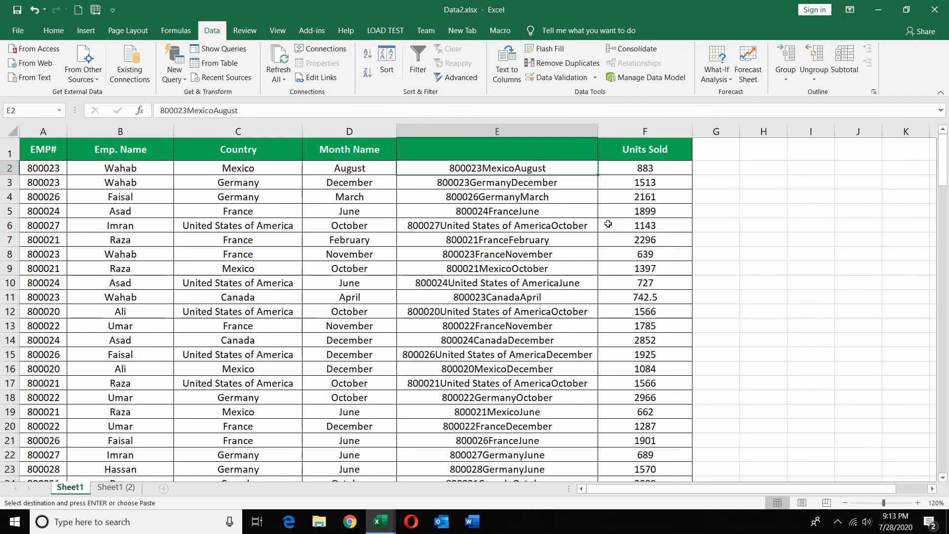
left_click(543, 187)
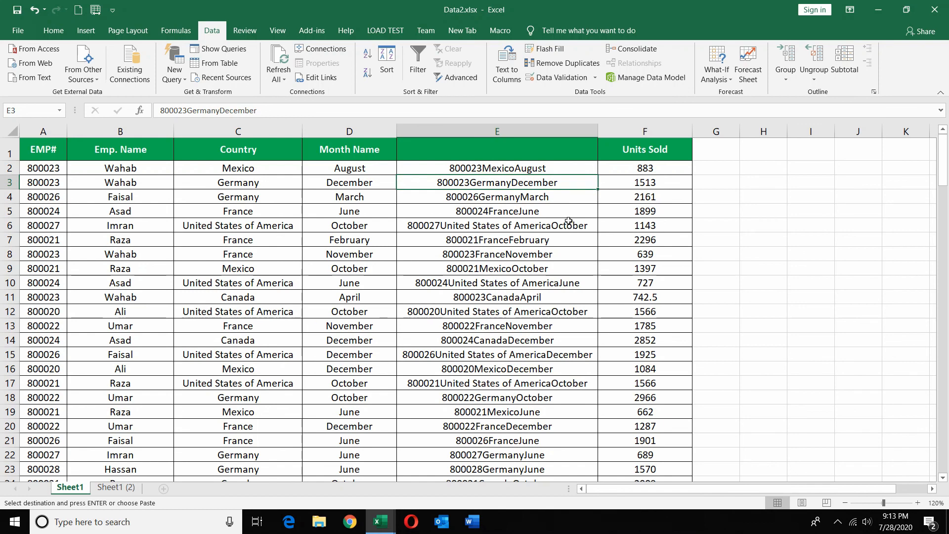
Step: Minimize both open workbooks to show the desktop
left_click(868, 11)
left_click(868, 11)
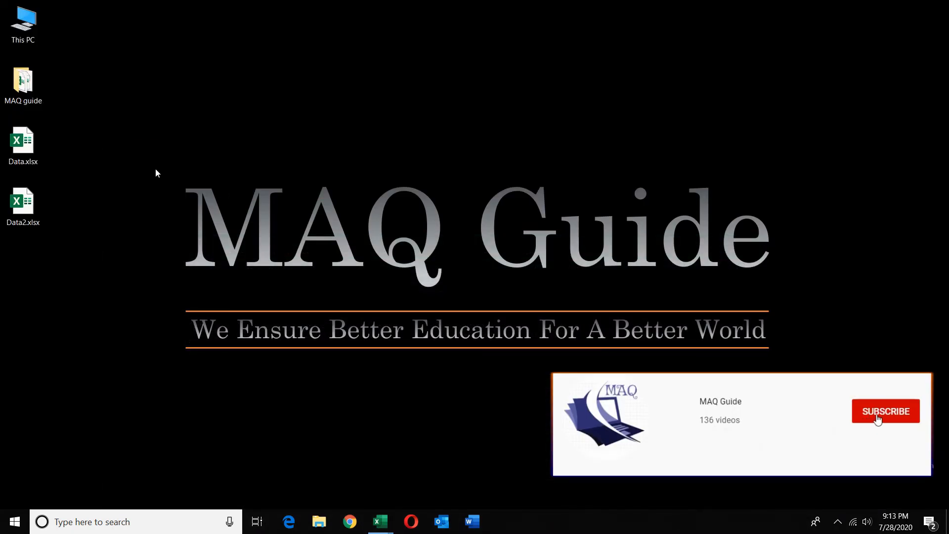